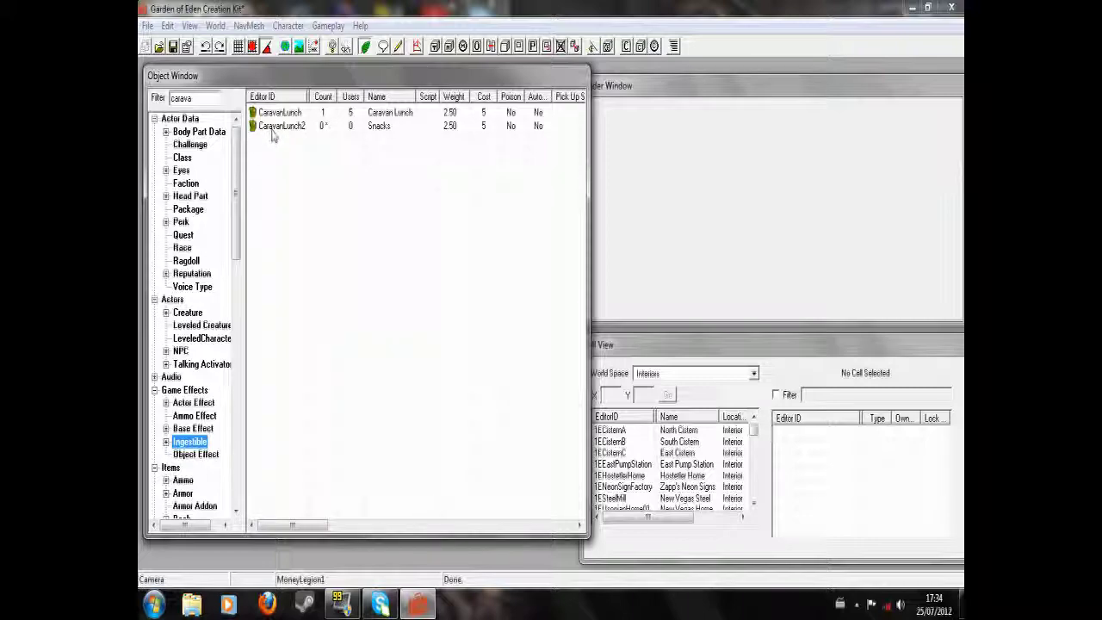
Review the settings of the CaravanLunch2 ingestible and preview its 3D model
double_click(284, 127)
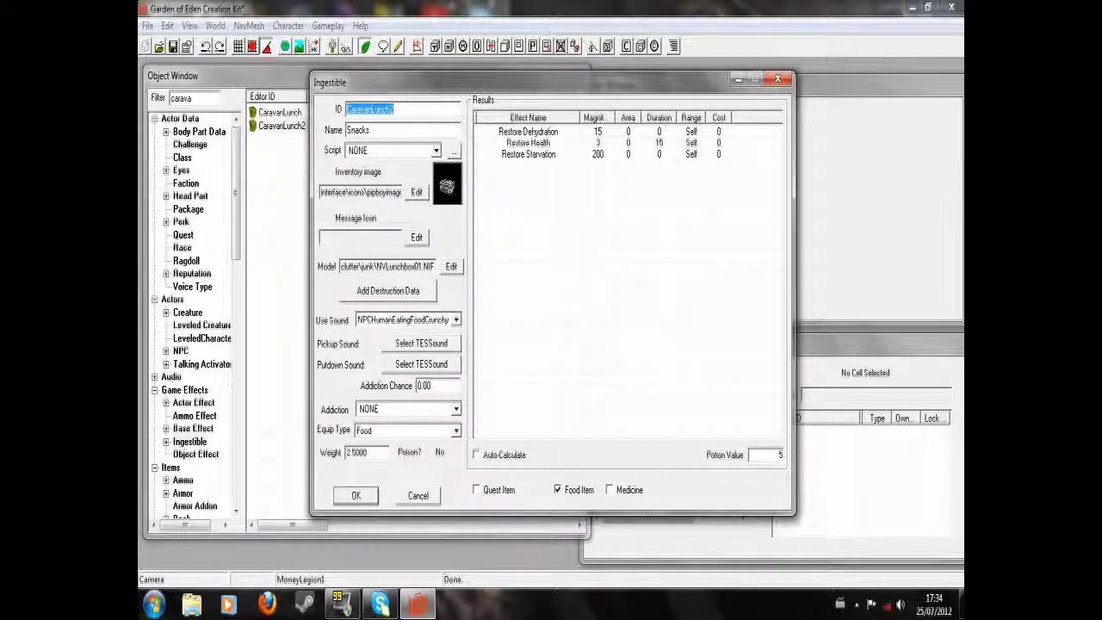
click(360, 495)
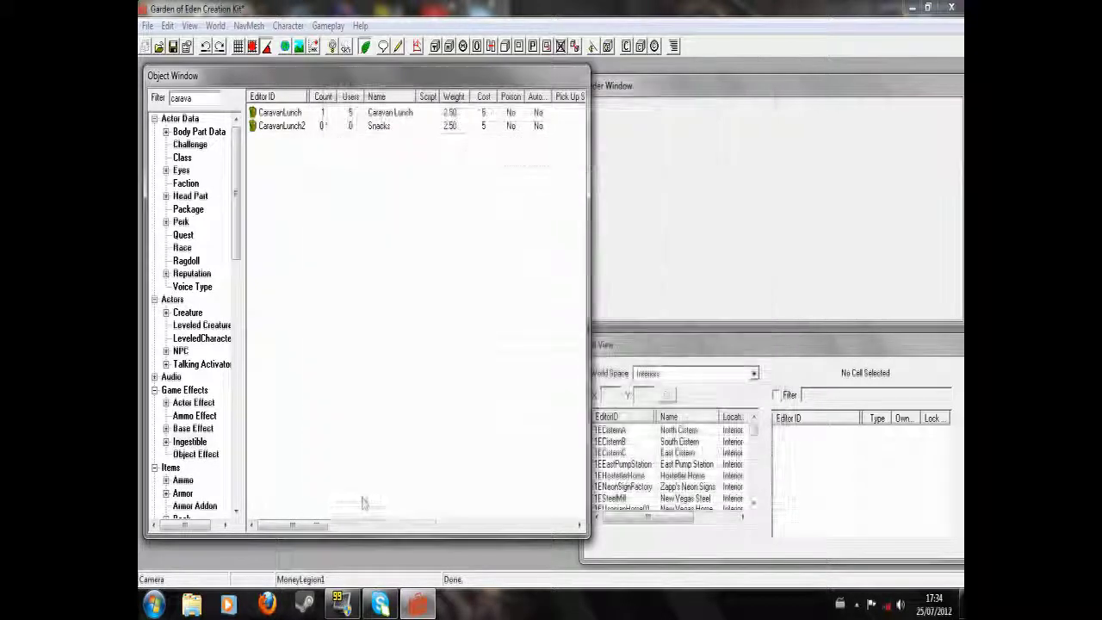
right_click(285, 129)
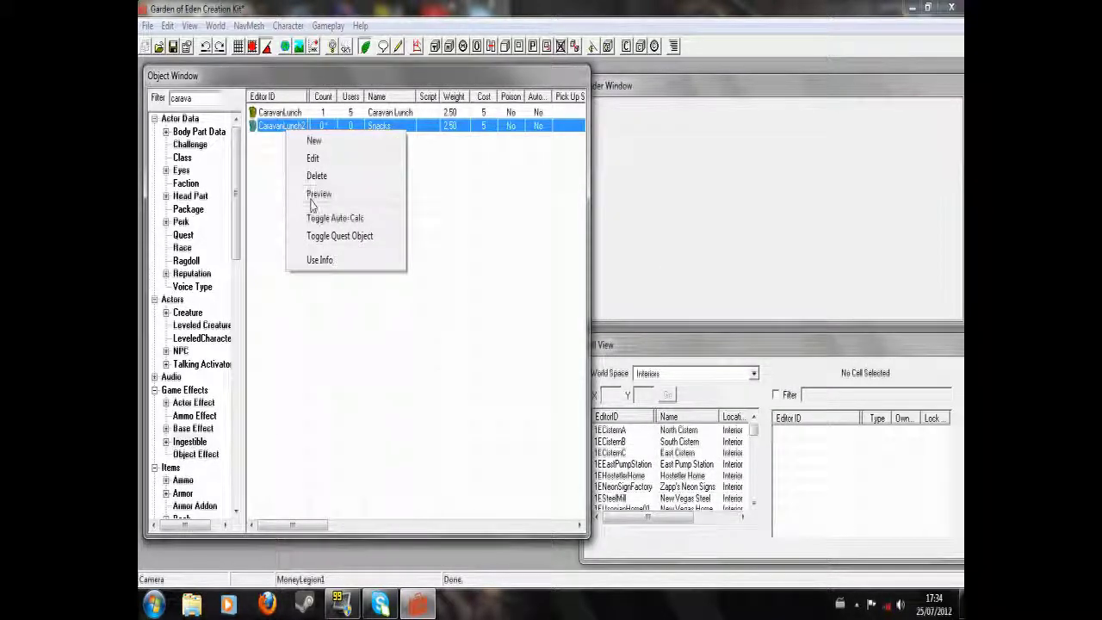
click(312, 199)
drag(449, 272, 489, 282)
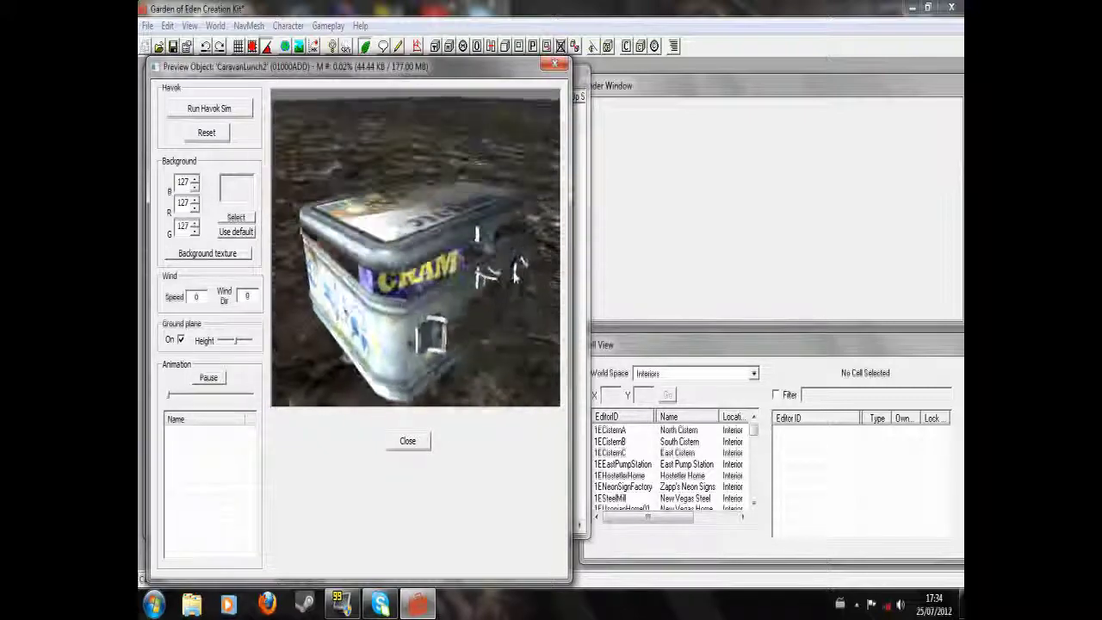
key(Escape)
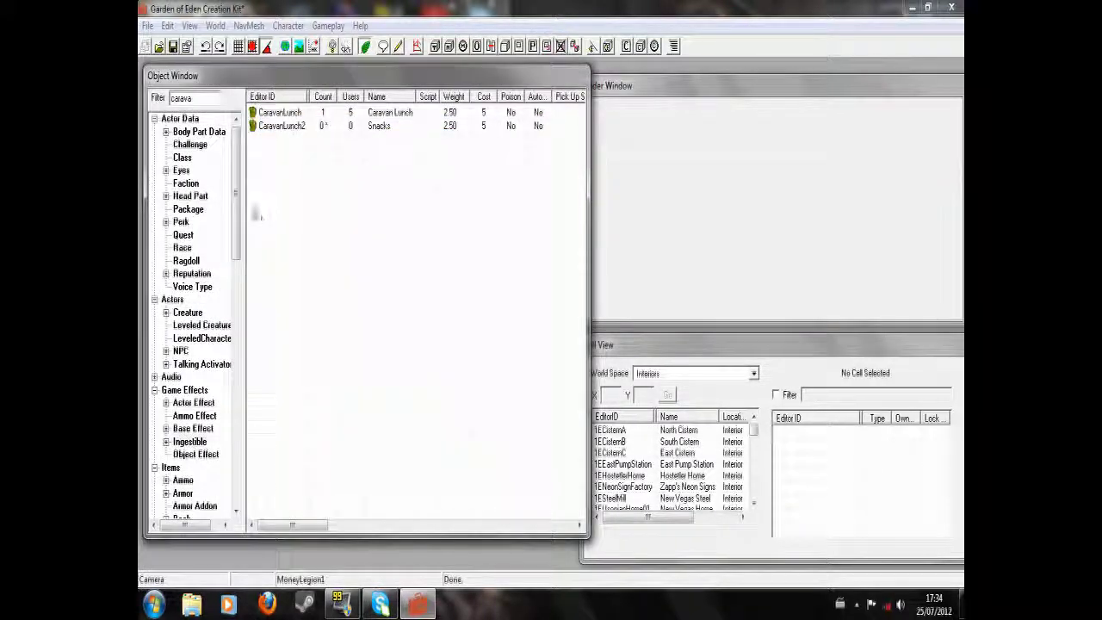
Create a new recipe with the ID myrecipie and the name Snacks
drag(237, 172, 228, 346)
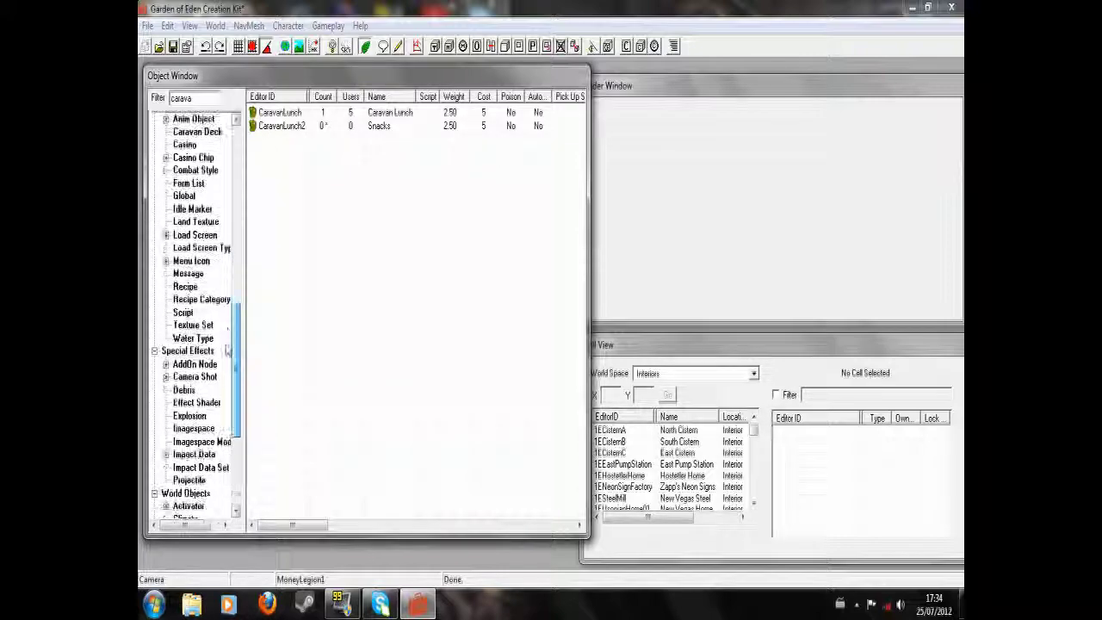
click(184, 288)
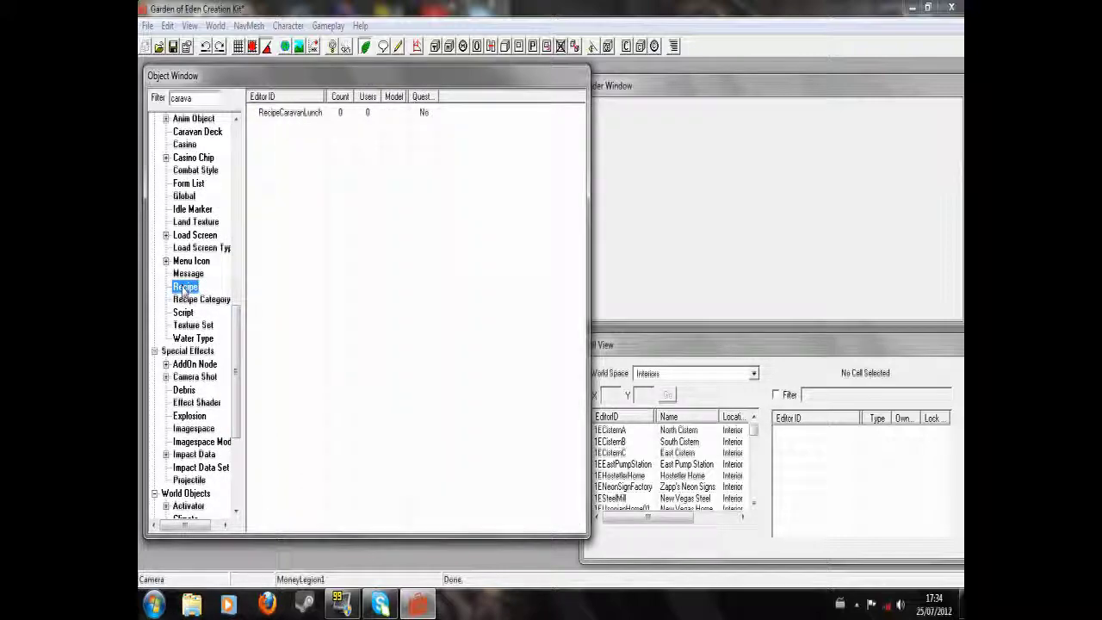
right_click(272, 152)
click(288, 158)
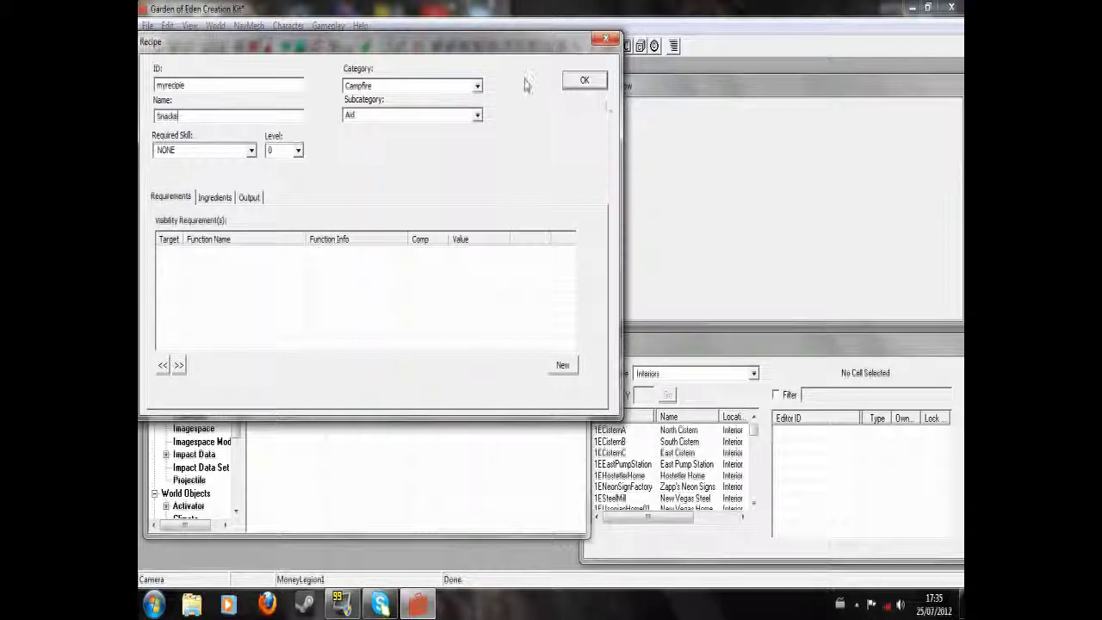
Set the recipe's category to Campfire and its subcategory to Aid
click(475, 88)
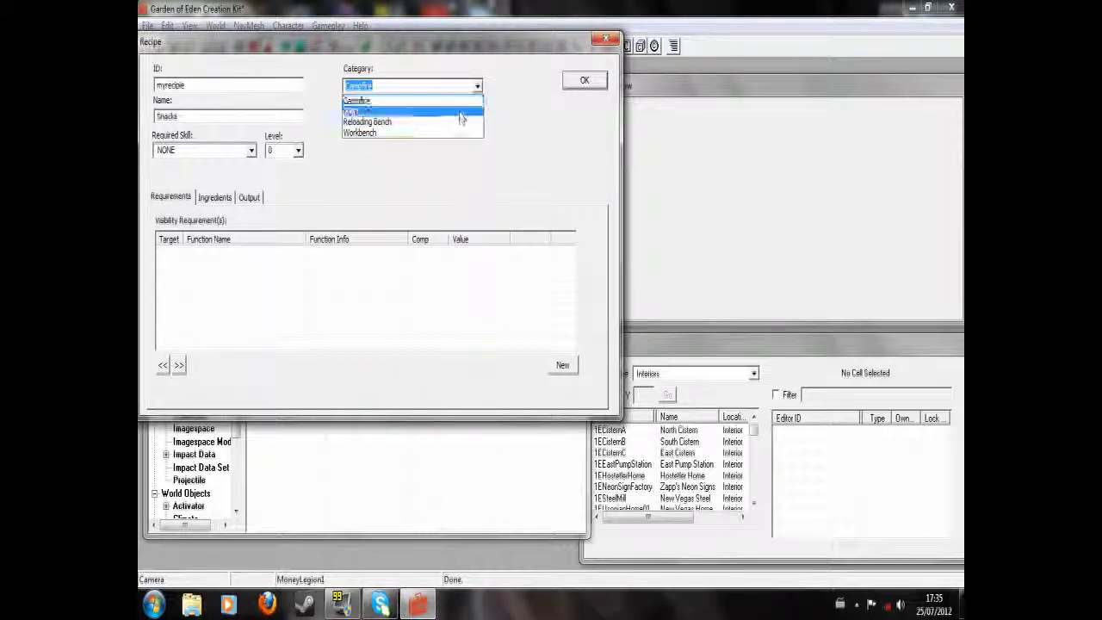
click(457, 101)
click(478, 90)
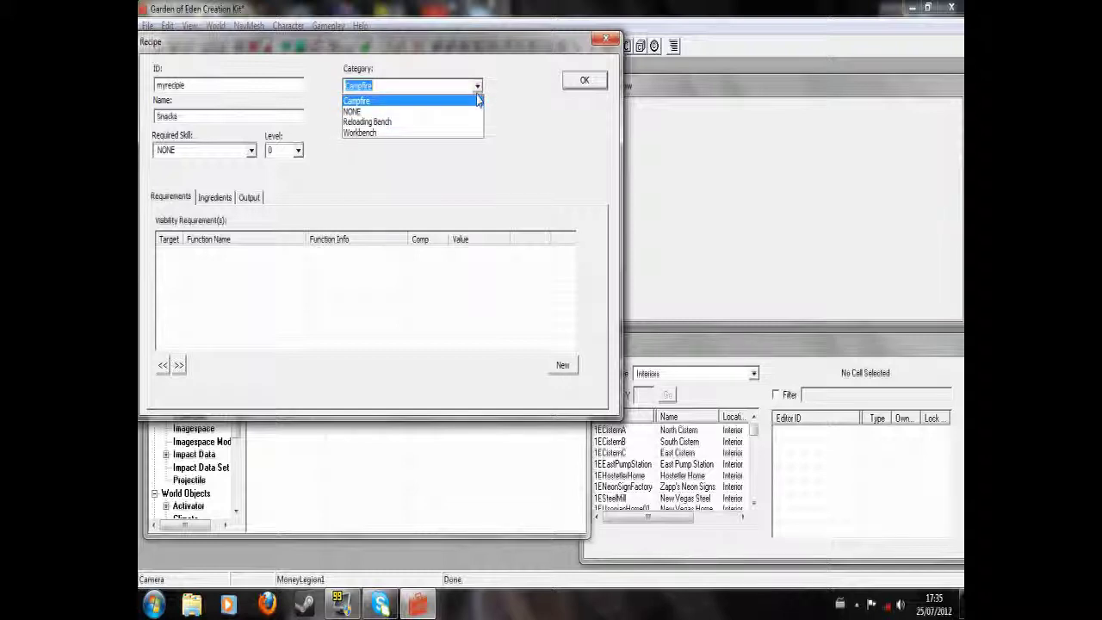
click(447, 102)
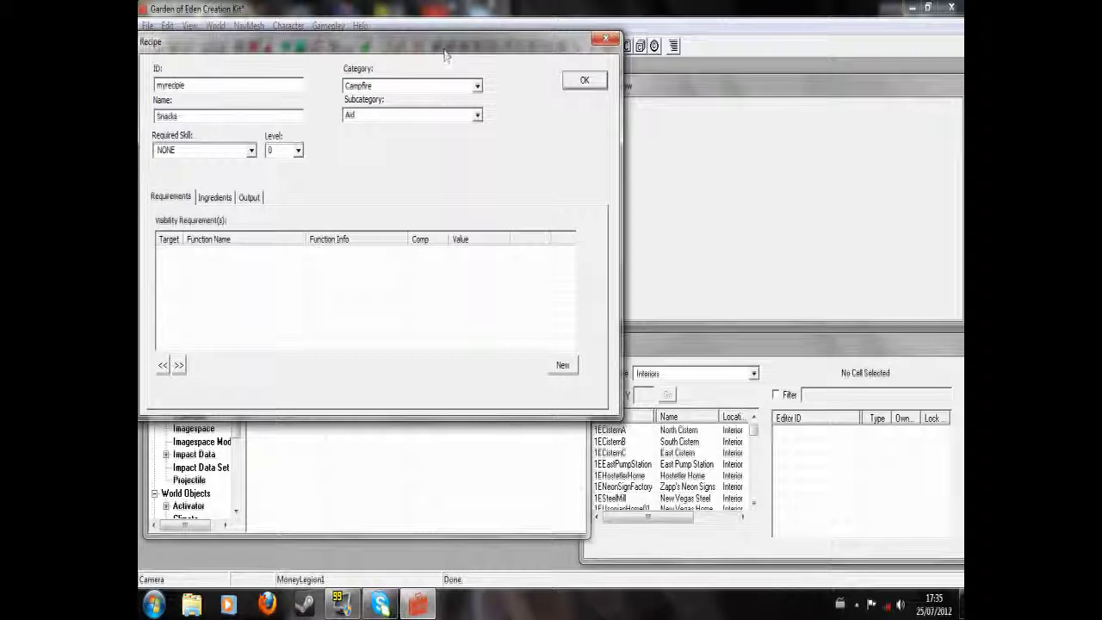
click(478, 115)
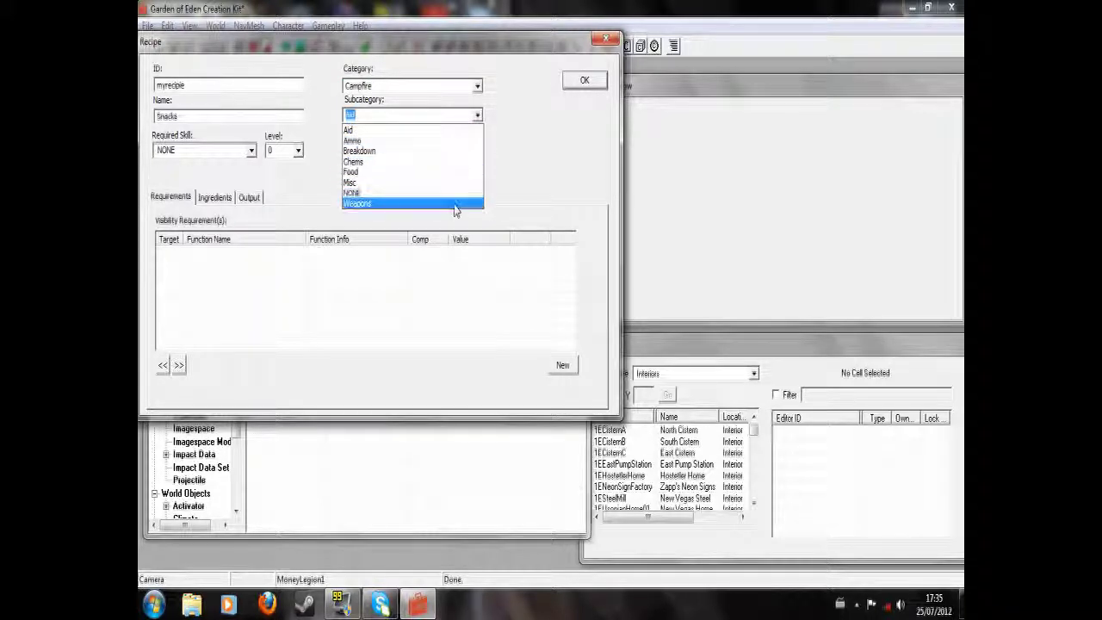
click(445, 130)
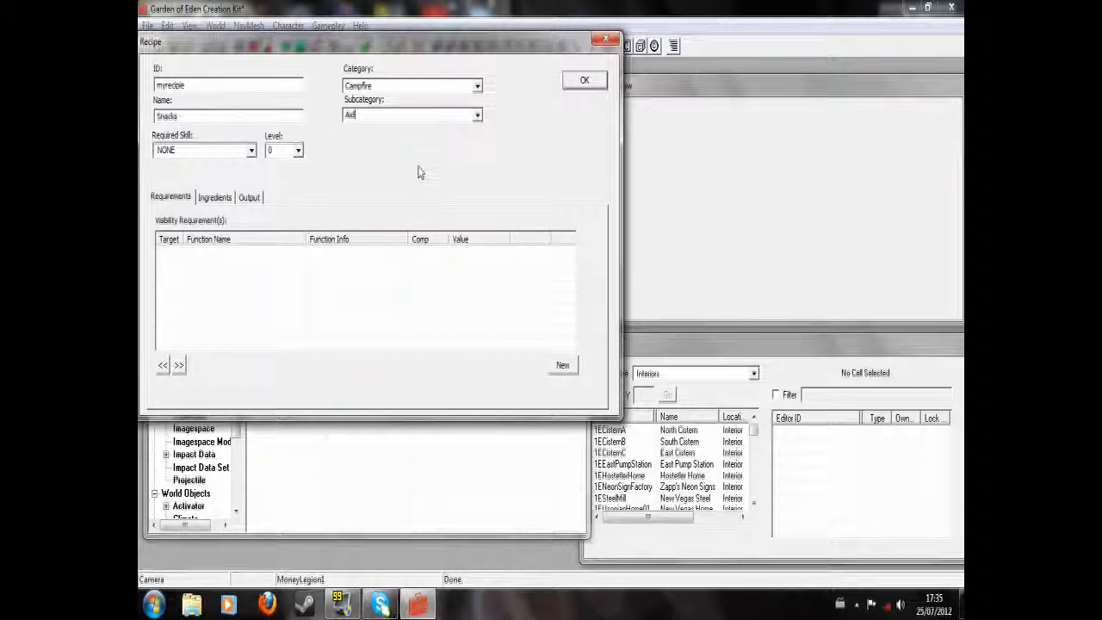
Set the recipe's required skill to Survival at level 10
click(250, 151)
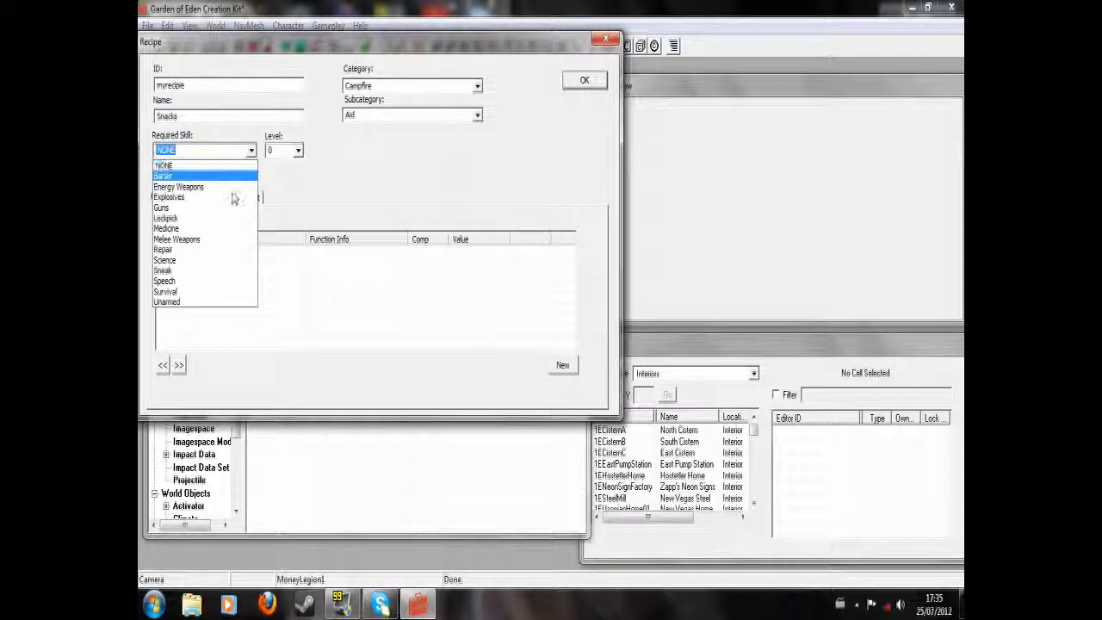
click(222, 292)
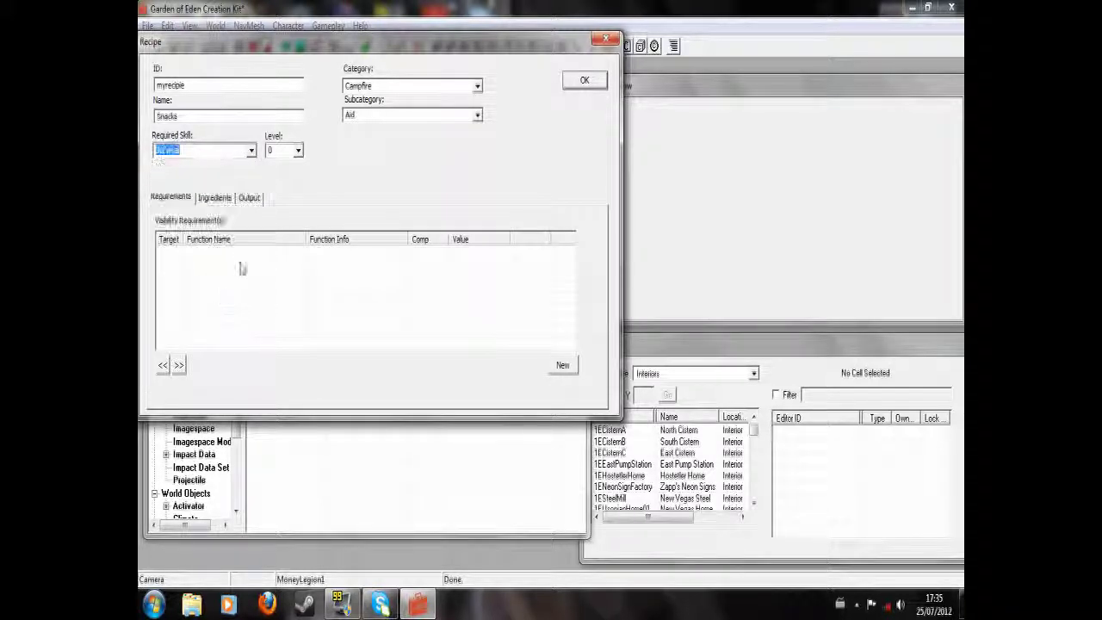
click(298, 151)
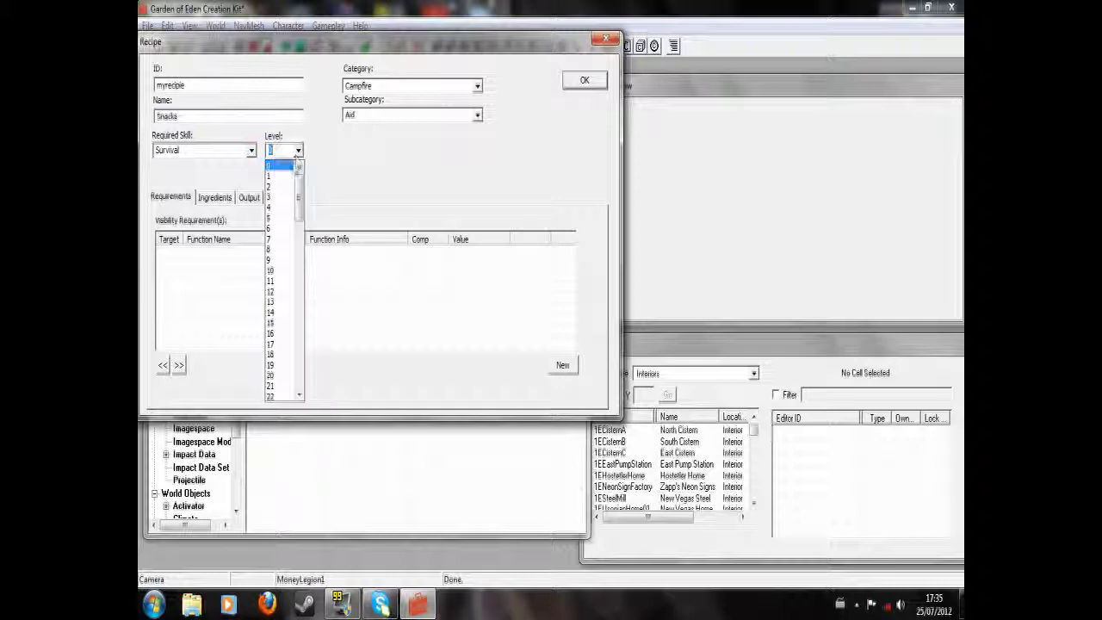
click(281, 270)
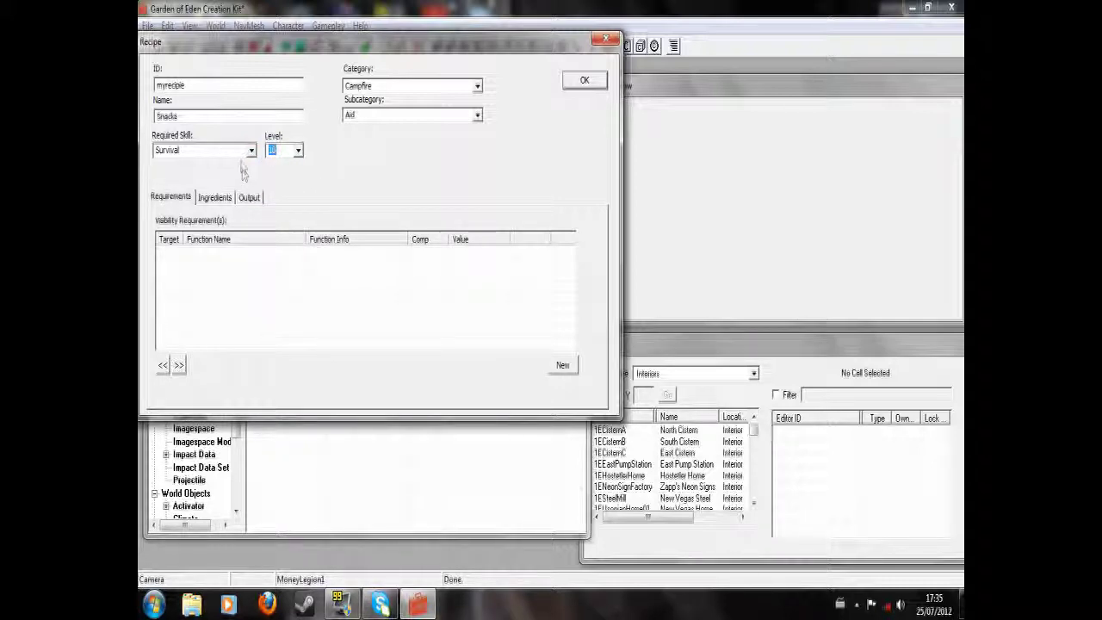
click(233, 116)
Start a new ingredient entry for the recipe with the category Alchemy Item
click(215, 199)
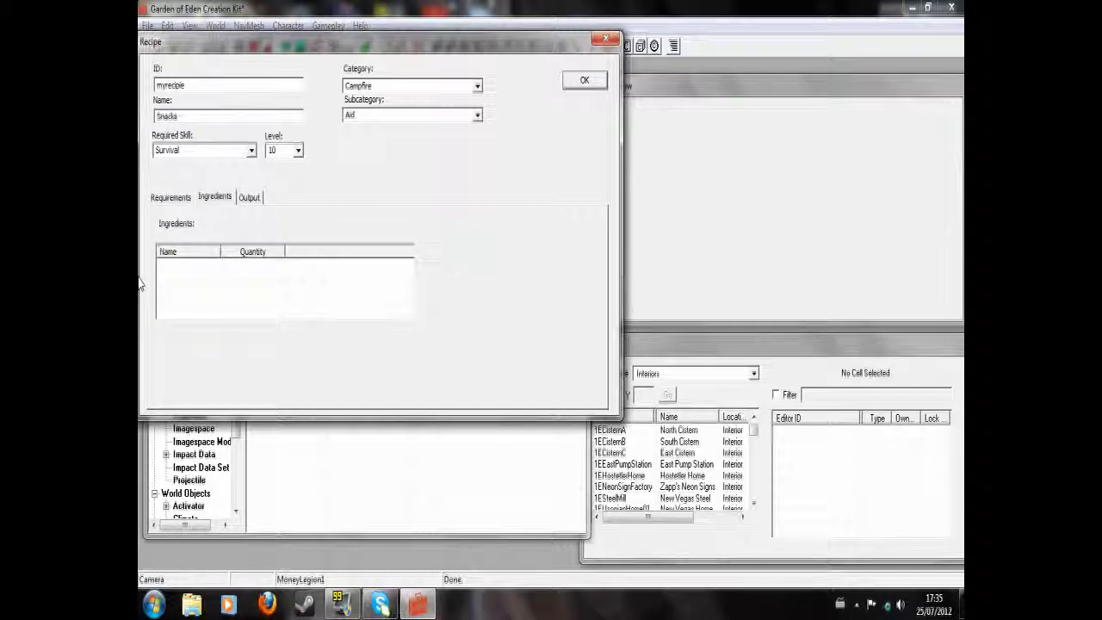
right_click(197, 295)
click(211, 296)
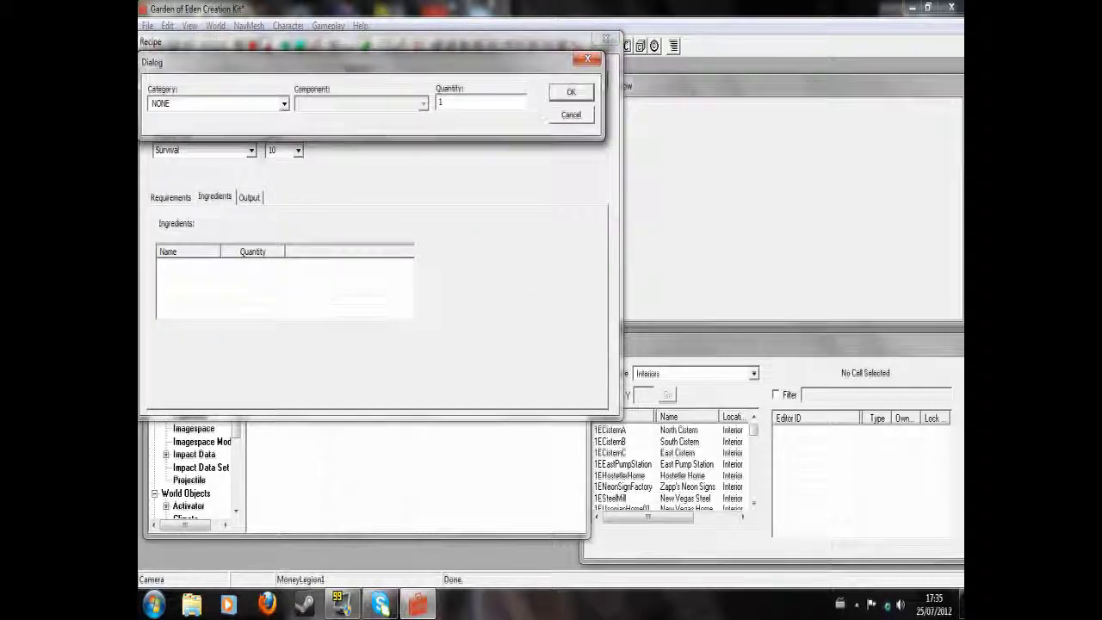
click(284, 104)
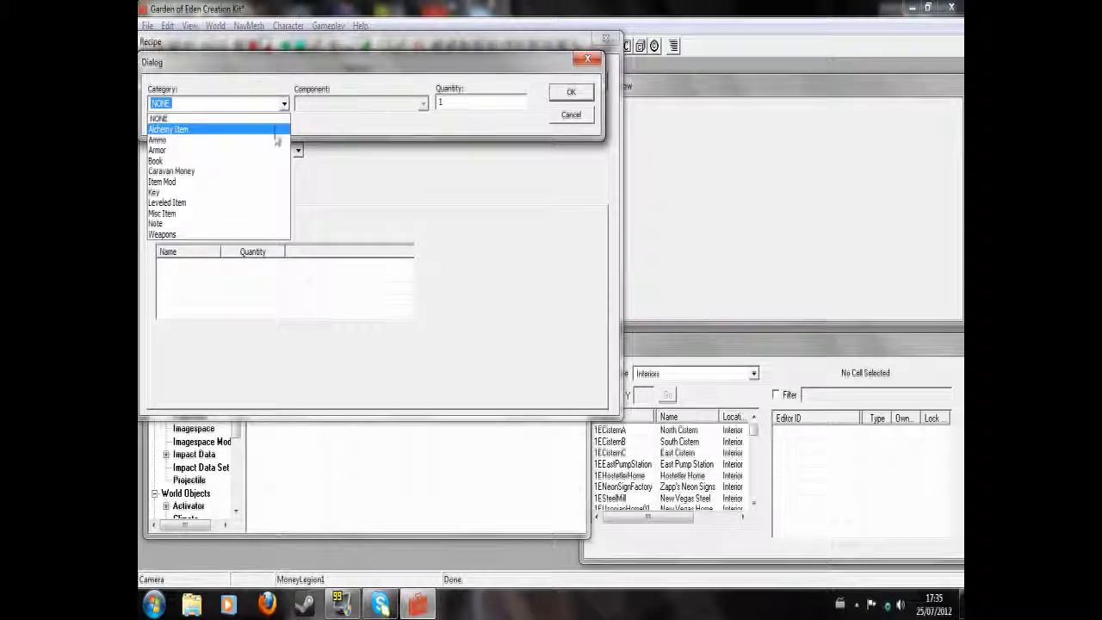
click(272, 130)
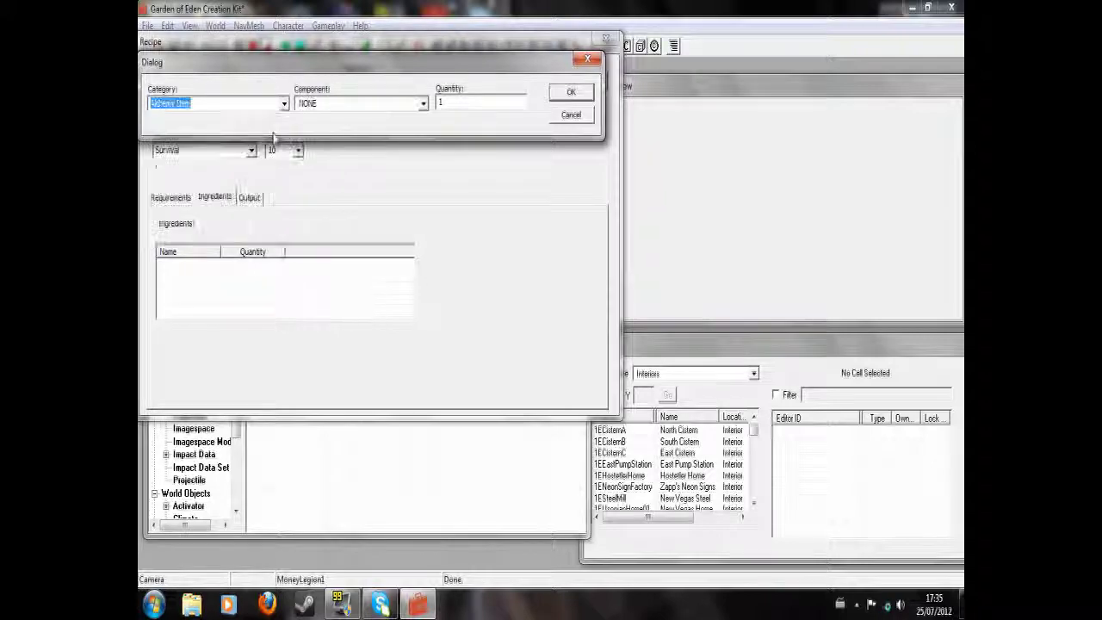
click(423, 104)
text(l)
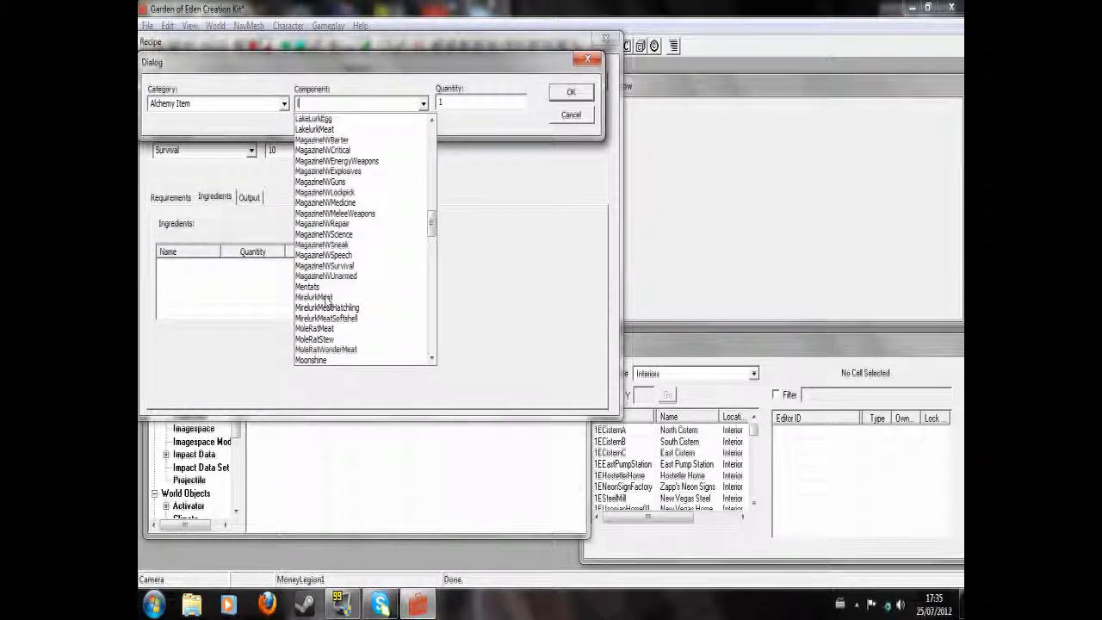
text(u)
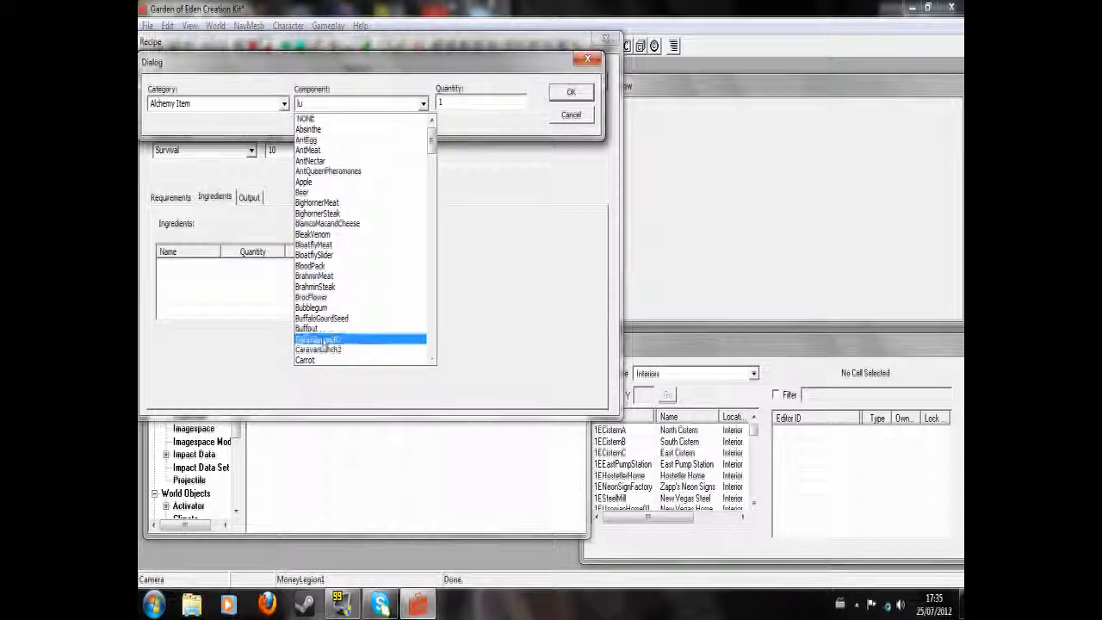
key(Escape)
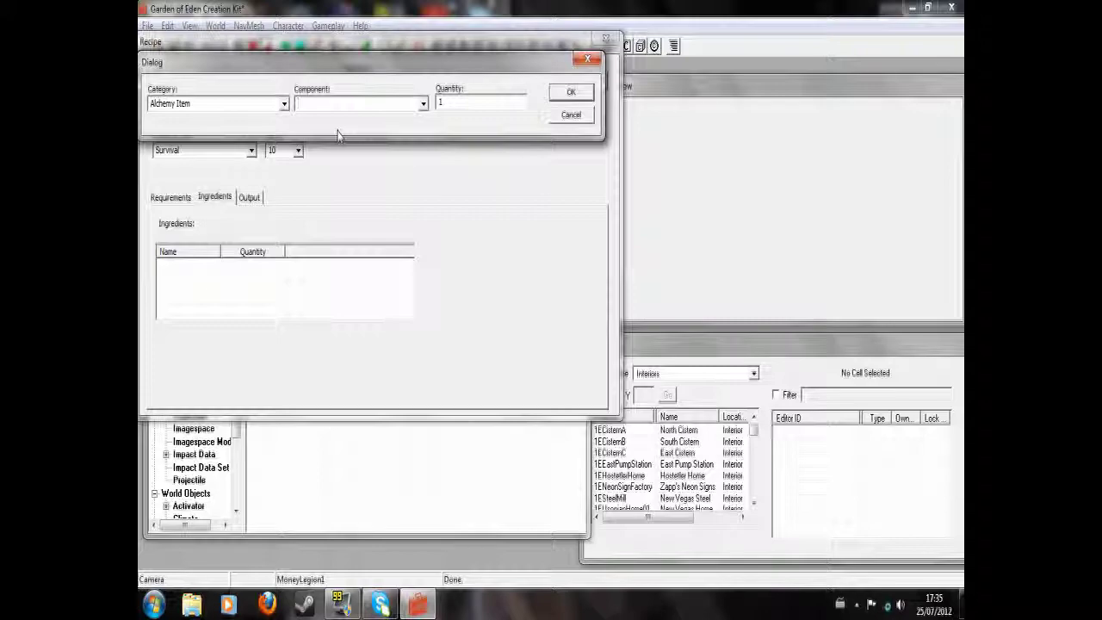
Choose FancyLadsSnackCakes as the component and add it to the ingredients with quantity 1
click(412, 110)
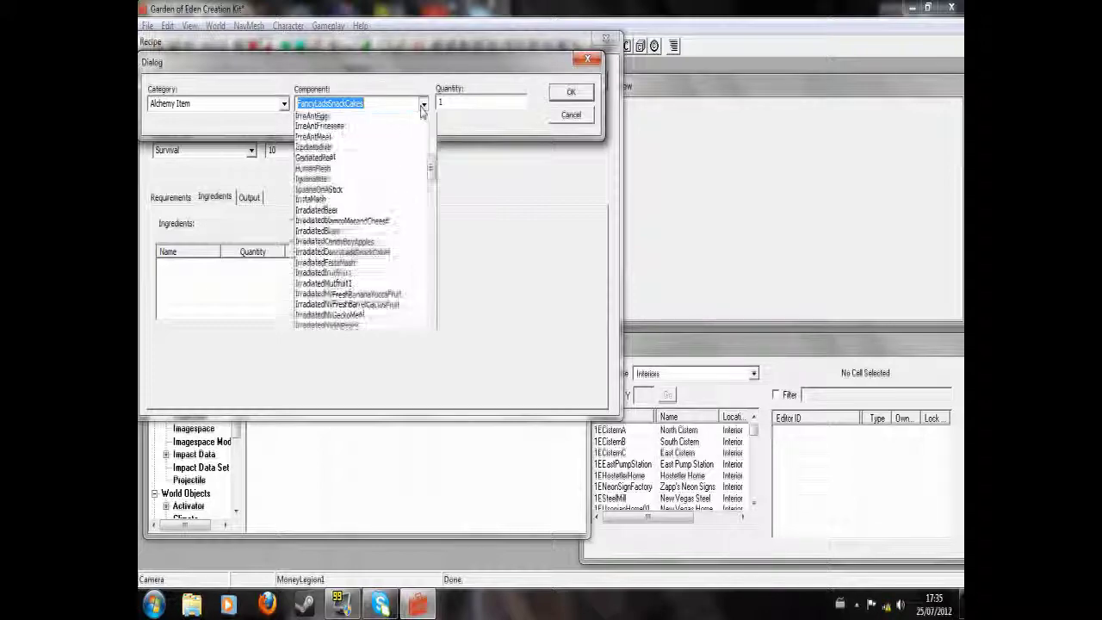
click(371, 119)
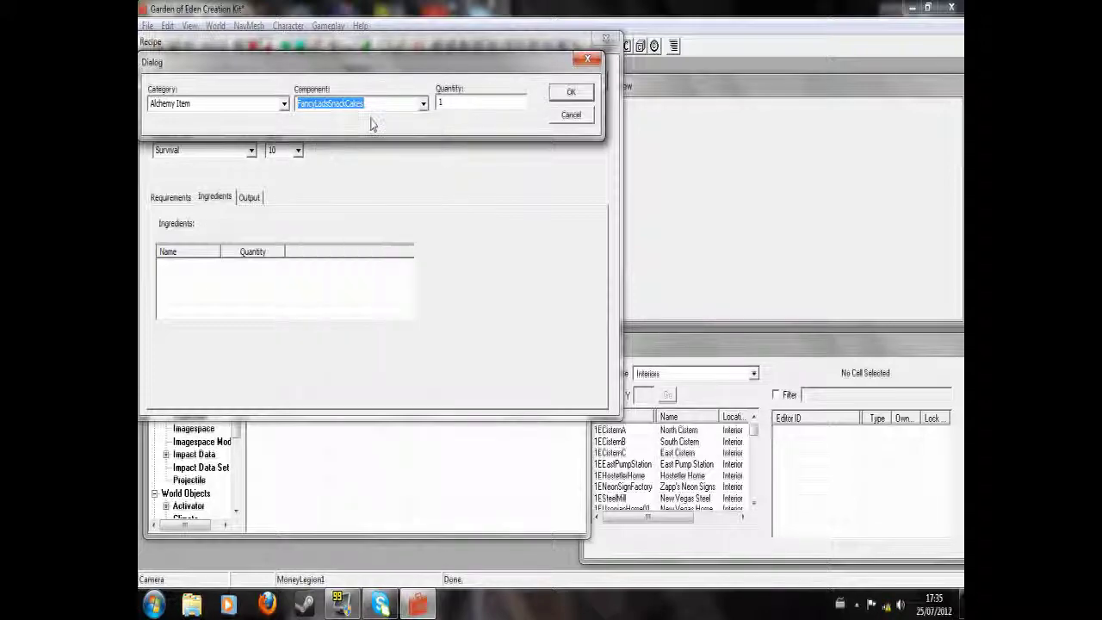
click(571, 93)
Start a second ingredient entry for the recipe, also in the Alchemy Item category
right_click(239, 295)
click(258, 301)
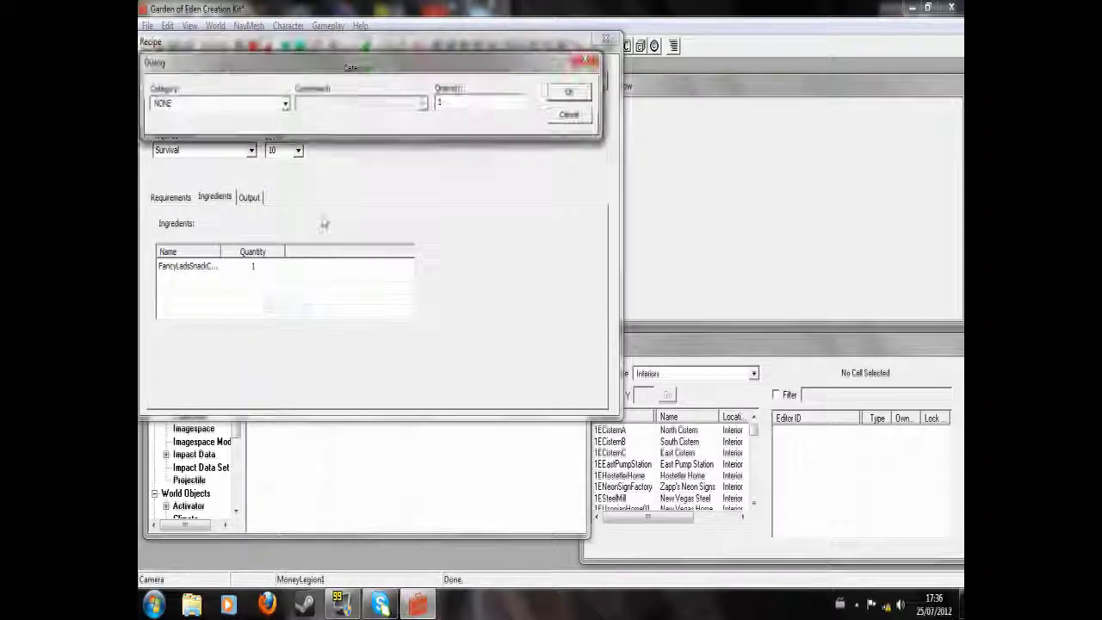
click(285, 103)
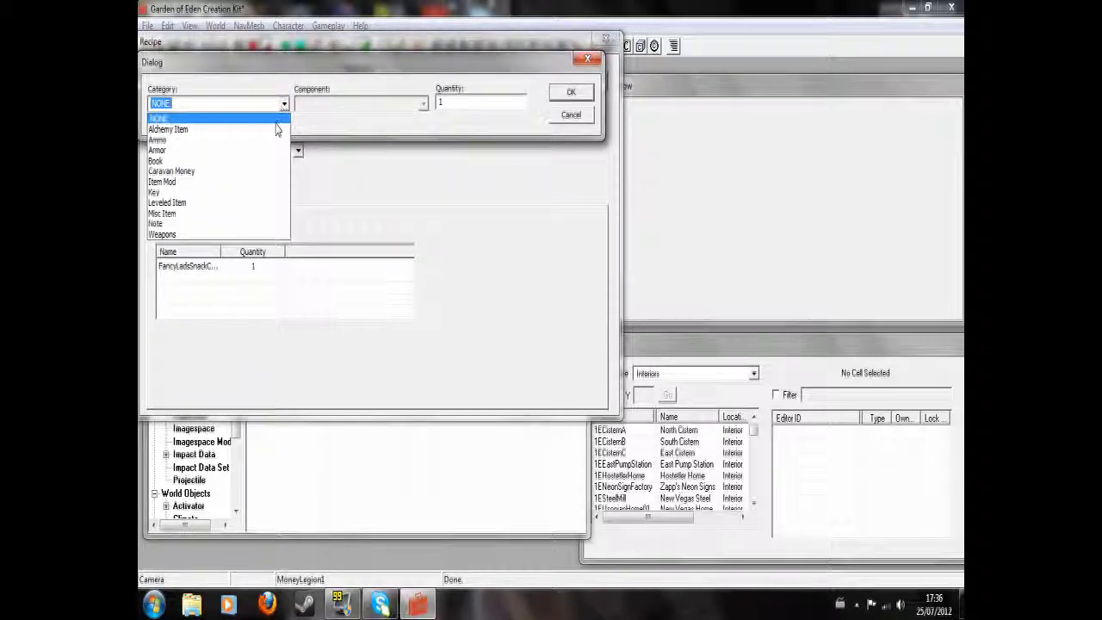
click(275, 127)
click(422, 103)
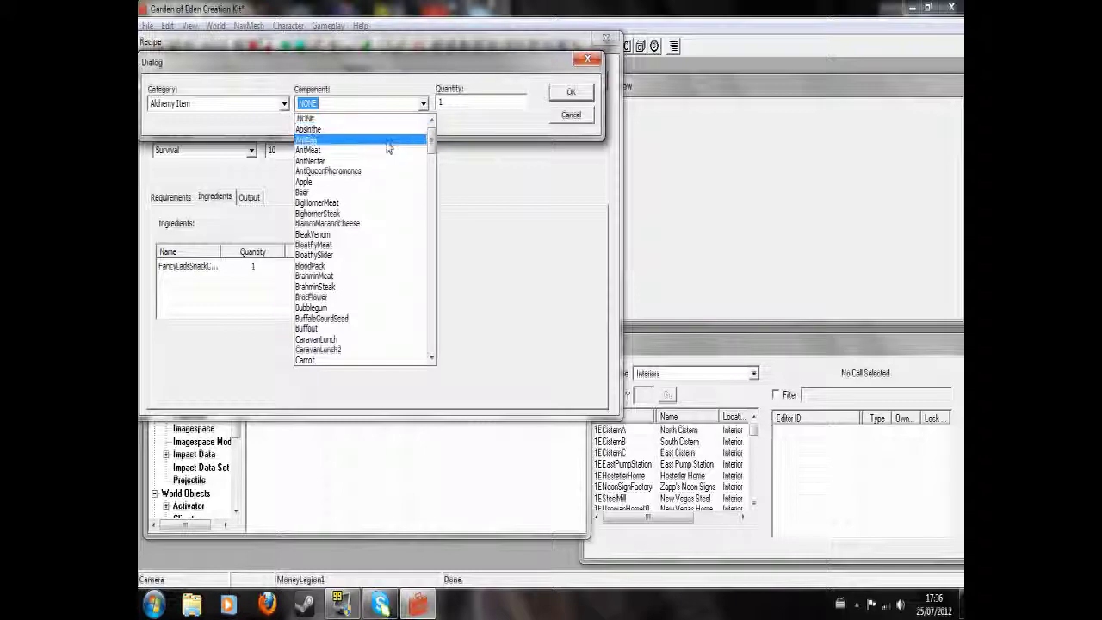
text(shug)
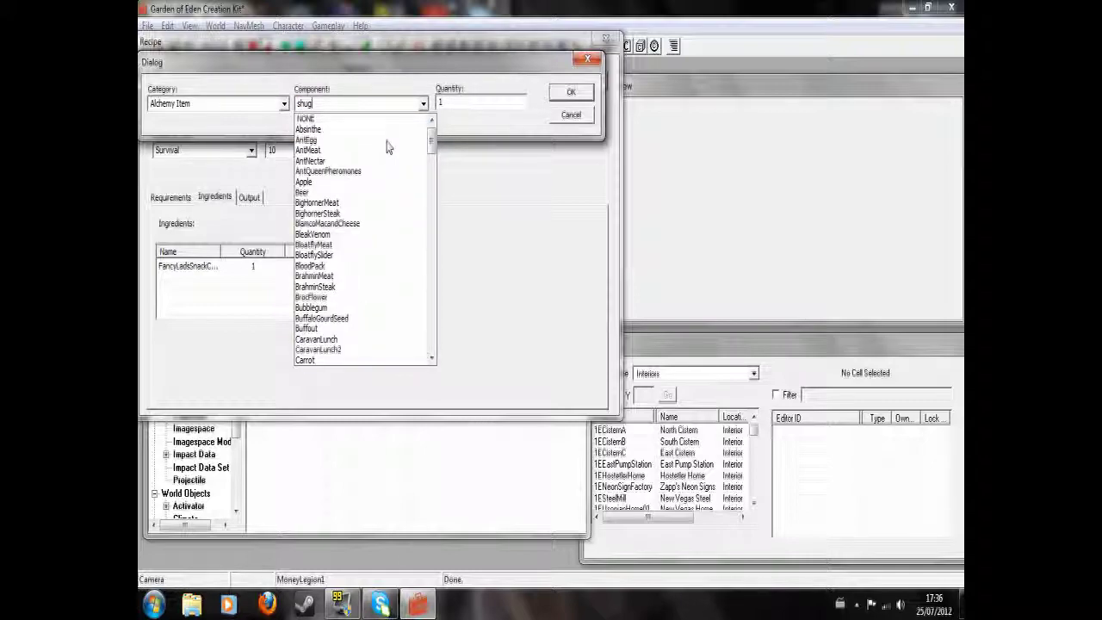
key(BackSpace)
key(BackSpace)
key(BackSpace)
text(ug)
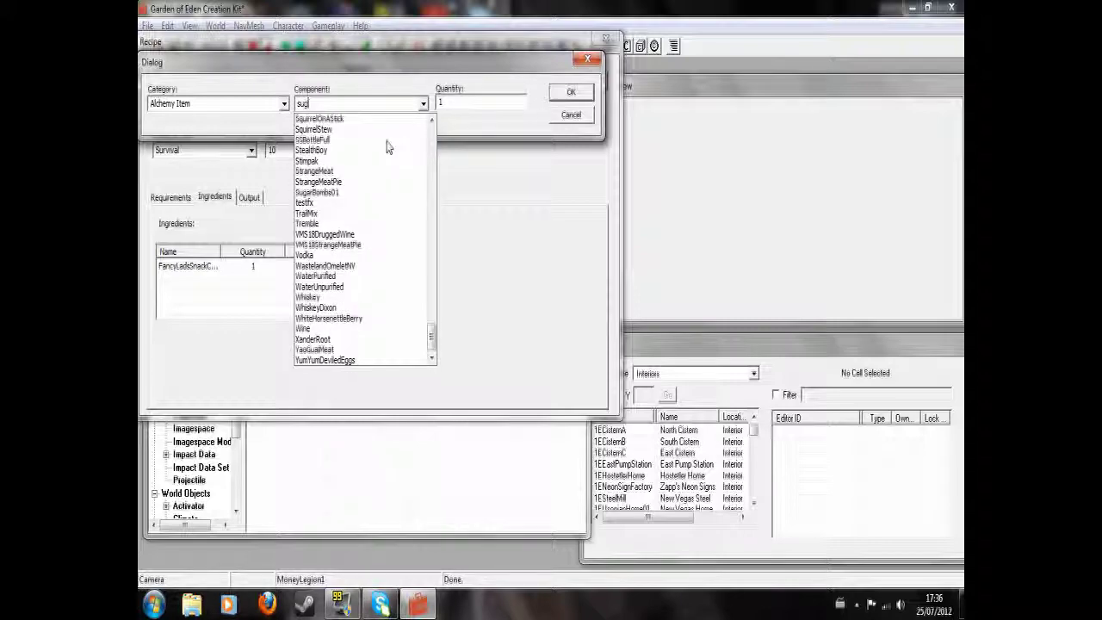
text(er)
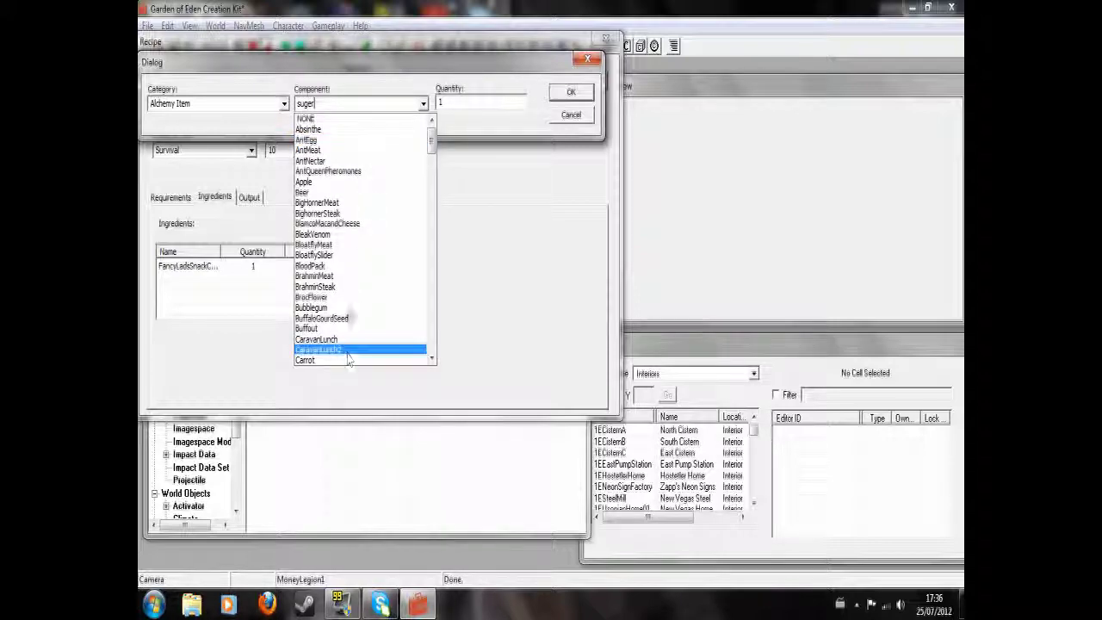
Choose Cram as the second ingredient's component and add it to the recipe with quantity 1
scroll(362, 198, down, 8)
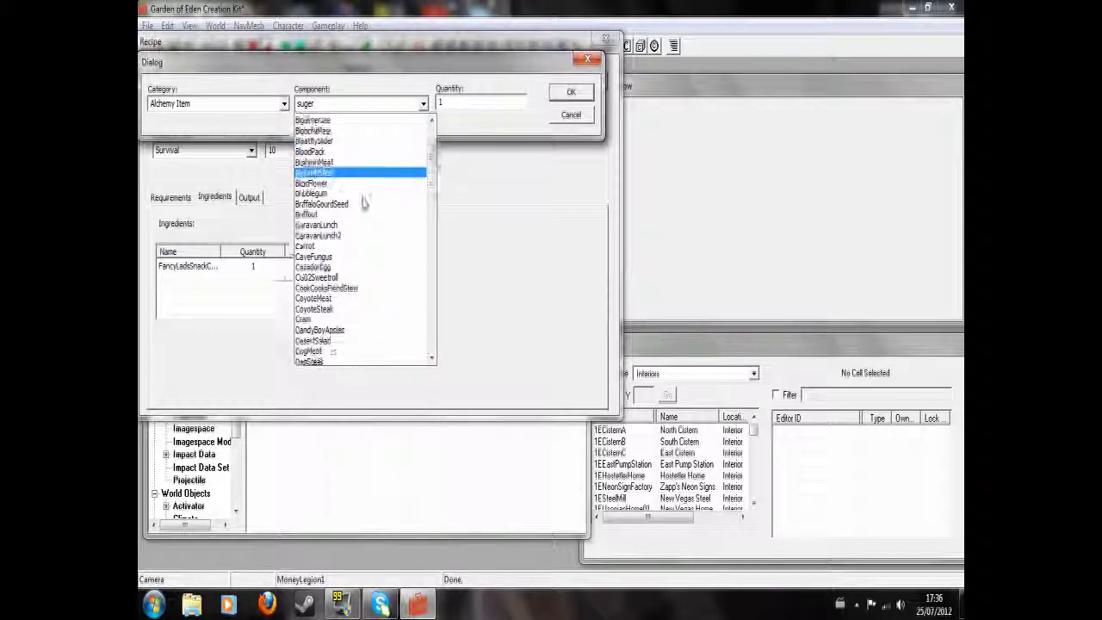
scroll(361, 206, down, 5)
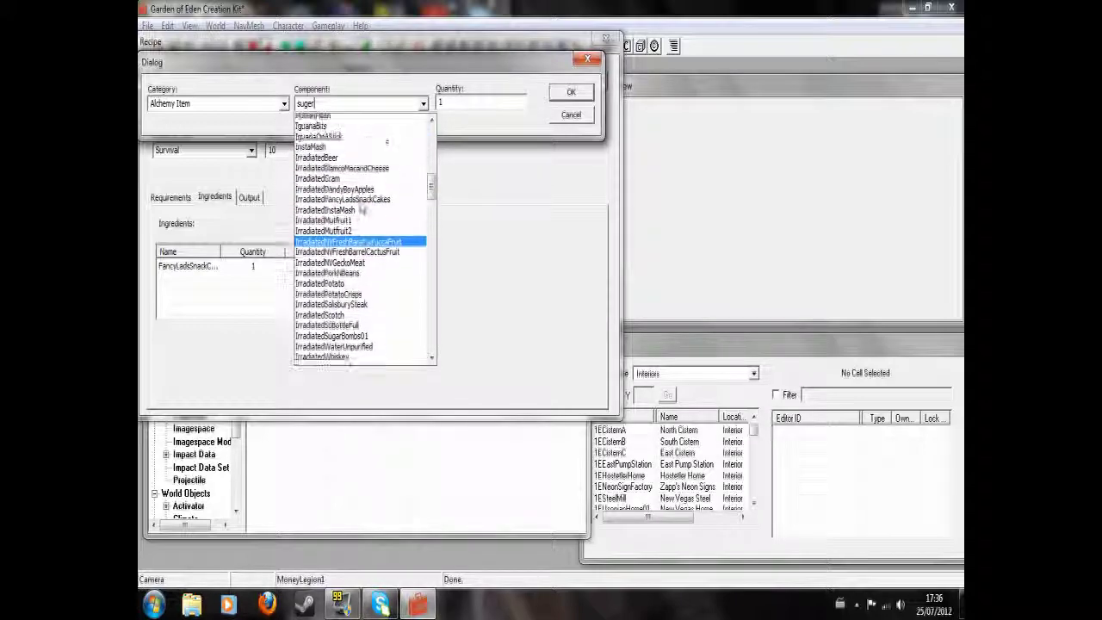
scroll(362, 205, up, 5)
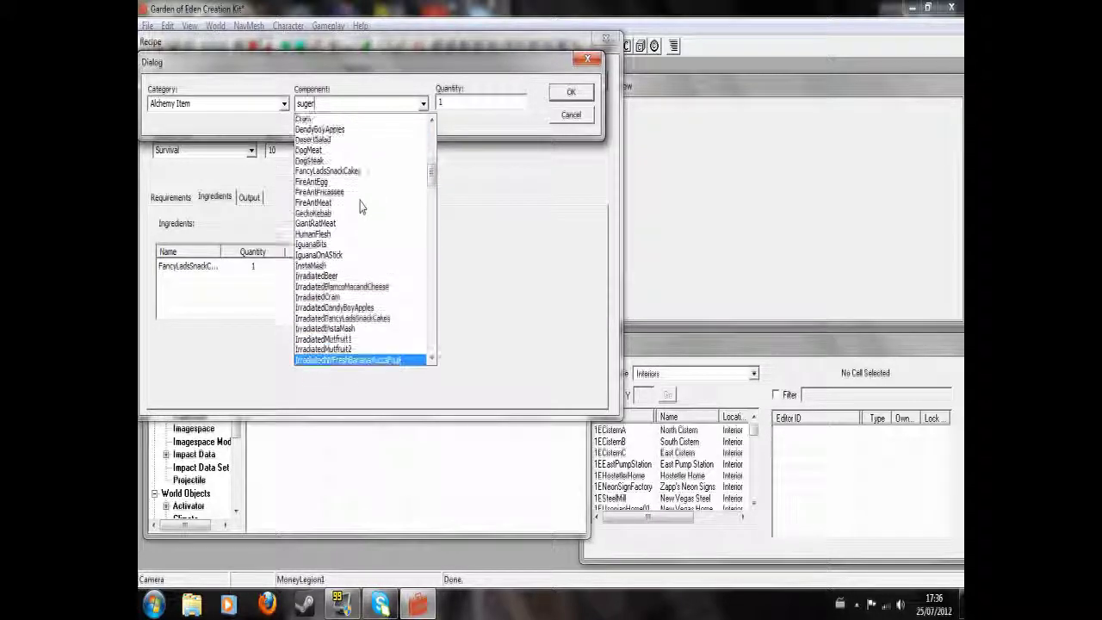
scroll(361, 206, up, 1)
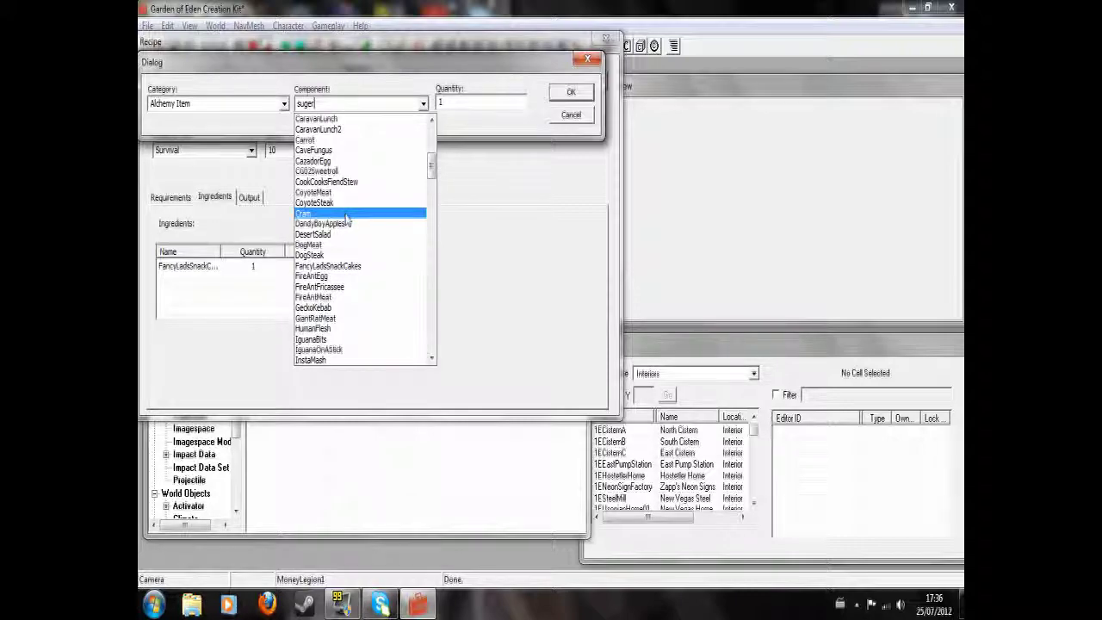
click(359, 211)
click(560, 96)
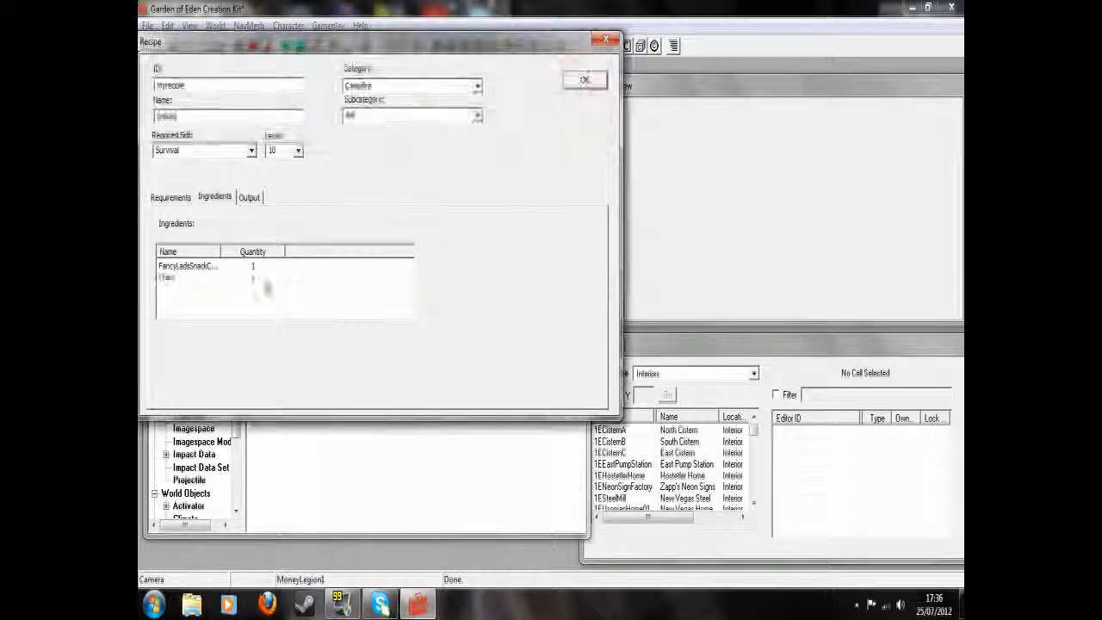
Add a third ingredient to the recipe from the Misc Item category: Lunchbox with quantity 1
right_click(184, 307)
click(209, 313)
click(284, 104)
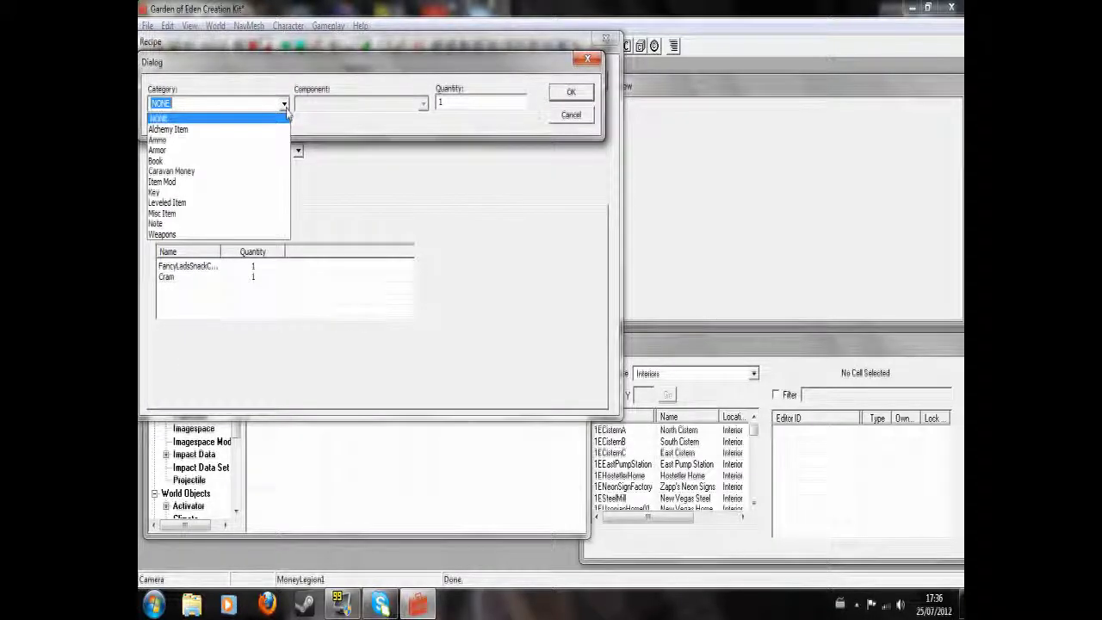
click(255, 213)
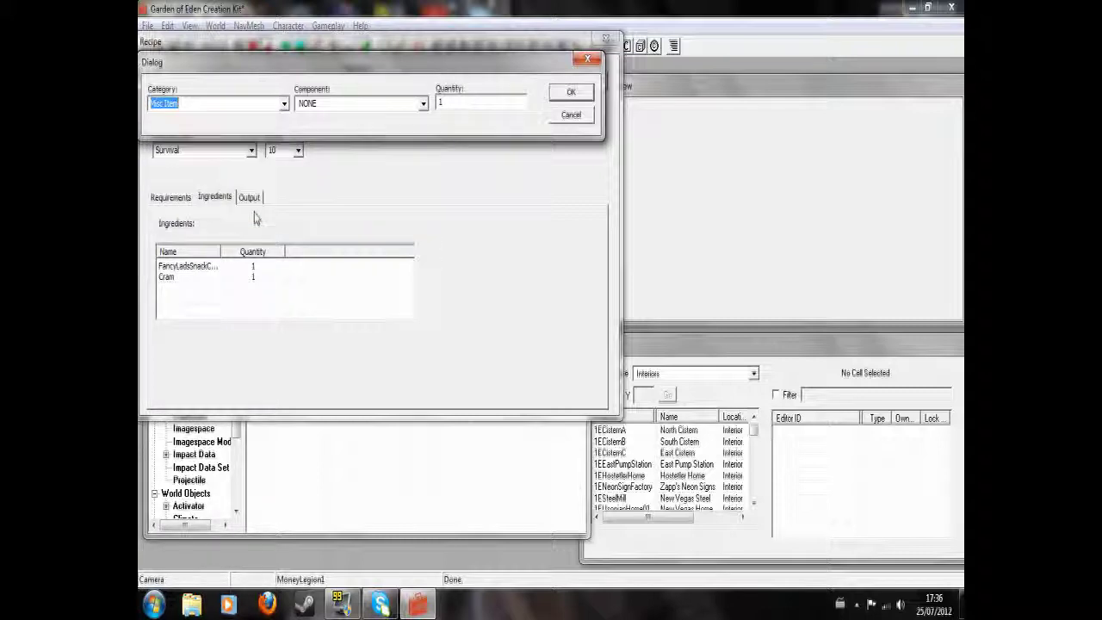
click(423, 103)
scroll(350, 167, down, 10)
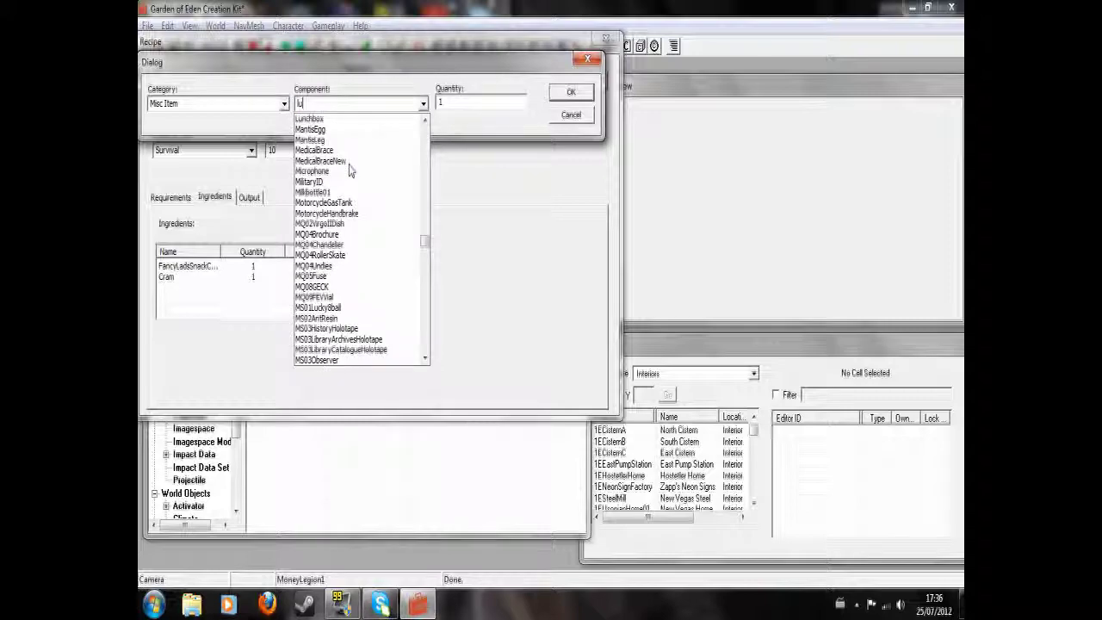
click(345, 124)
click(571, 92)
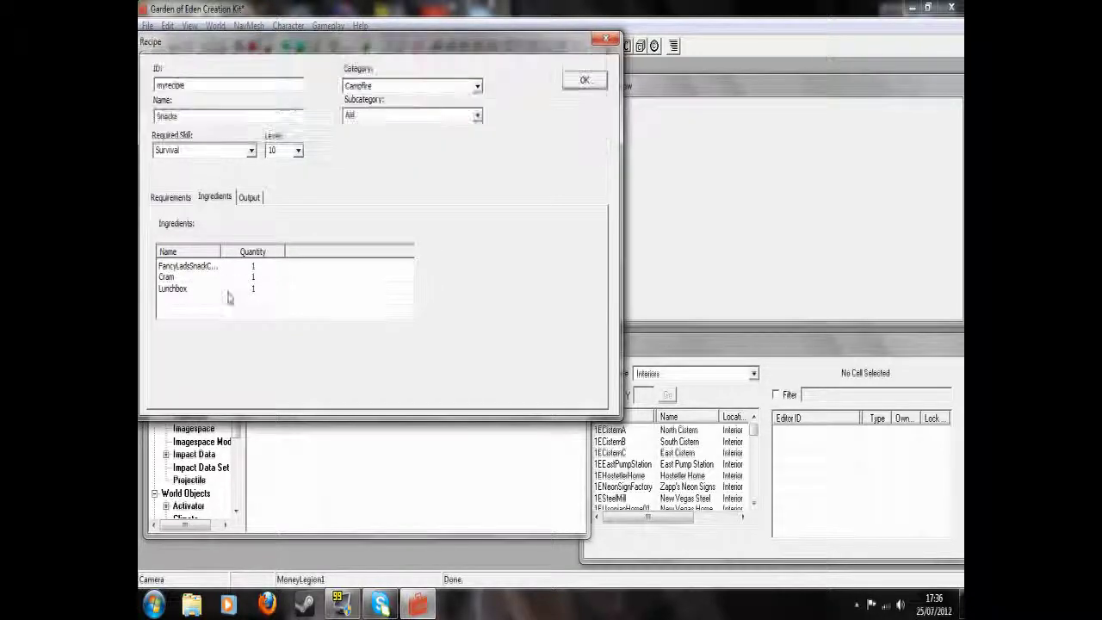
Add a fourth ingredient to the recipe from the Alchemy Item category: SugarBombs01 with quantity 1
right_click(220, 304)
click(236, 315)
click(284, 103)
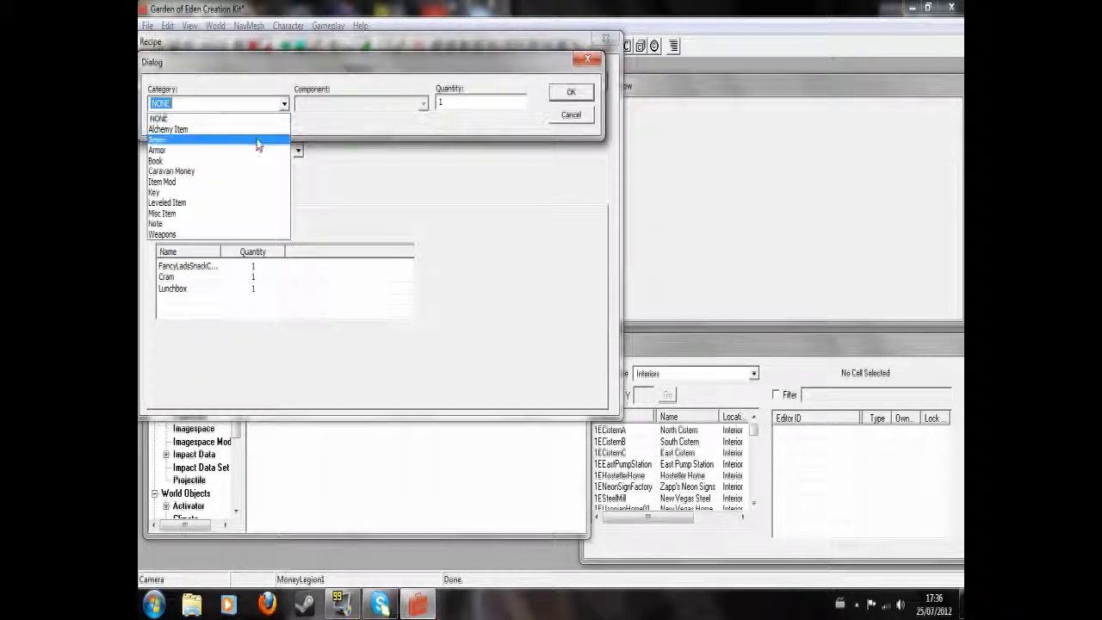
click(172, 129)
click(423, 104)
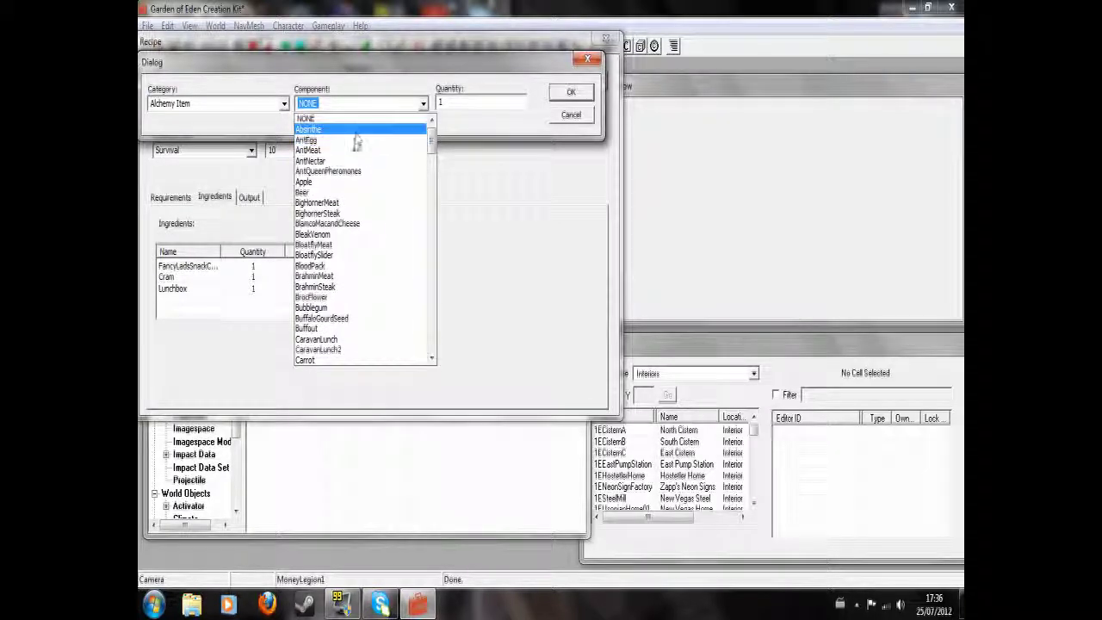
text(s)
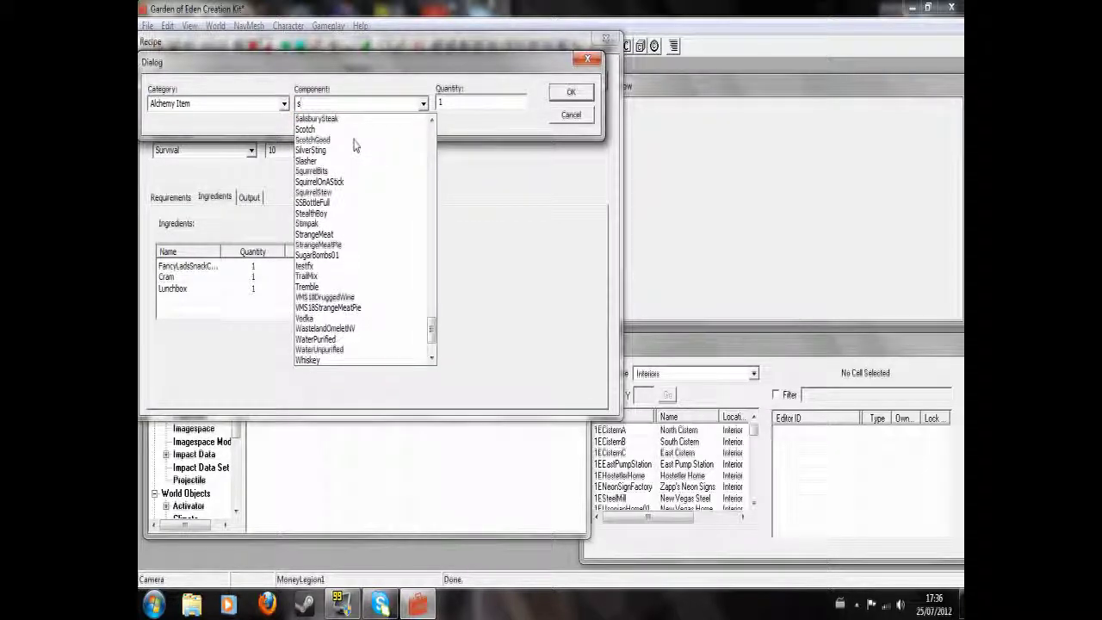
click(320, 255)
click(570, 95)
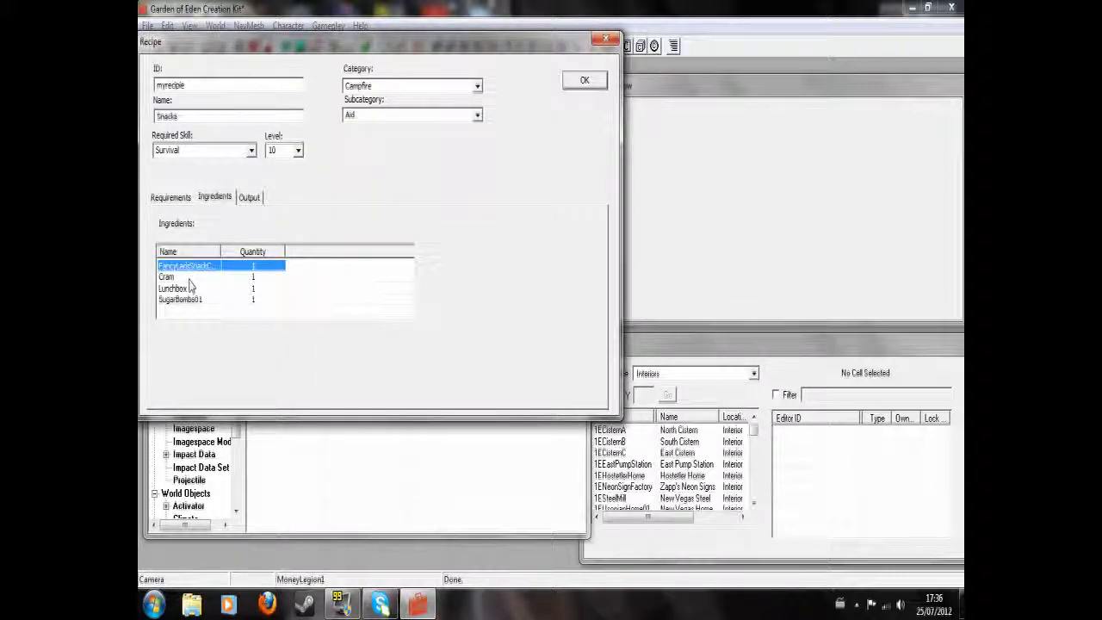
Add CaravanLunch2 with quantity 1, category Alchemy Item, as the recipe's output and save the recipe
click(255, 199)
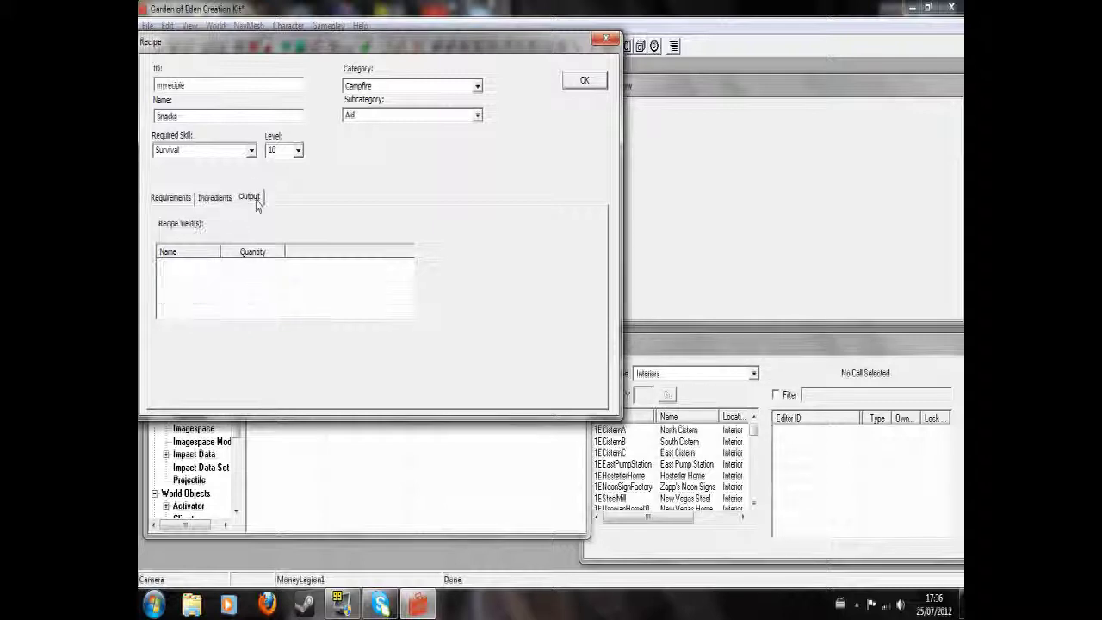
right_click(172, 278)
click(195, 284)
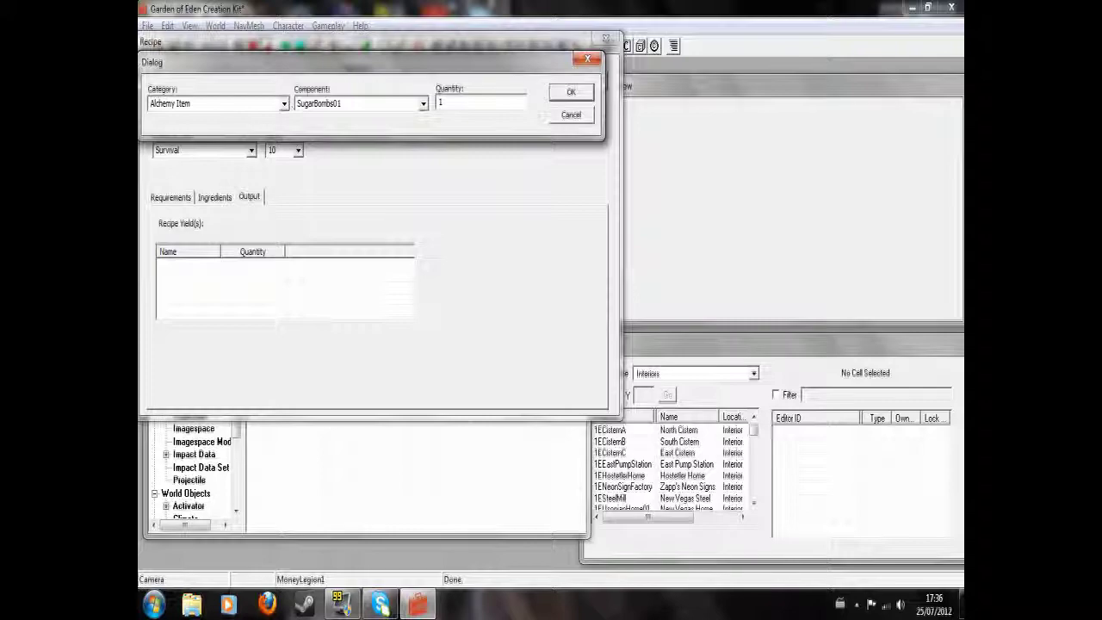
click(423, 105)
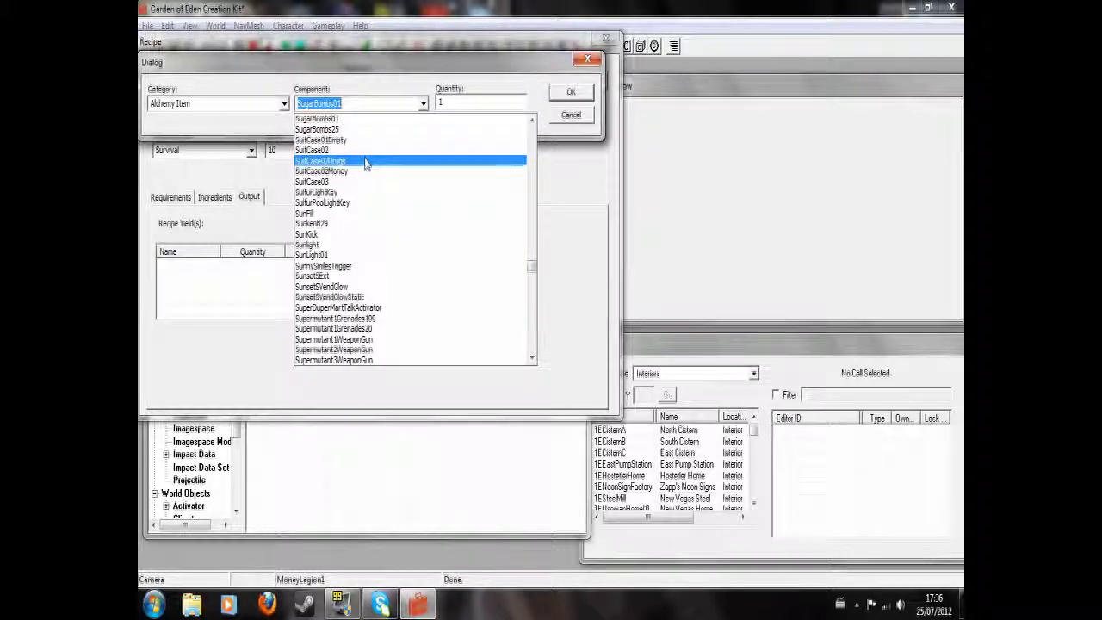
text(cara)
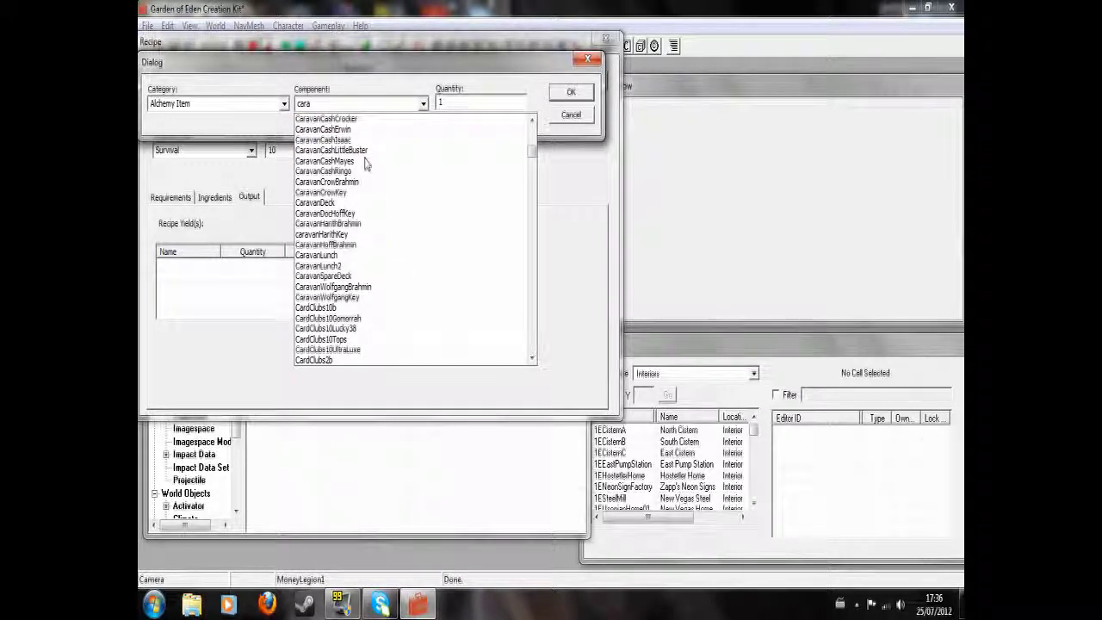
text(vanlunch2)
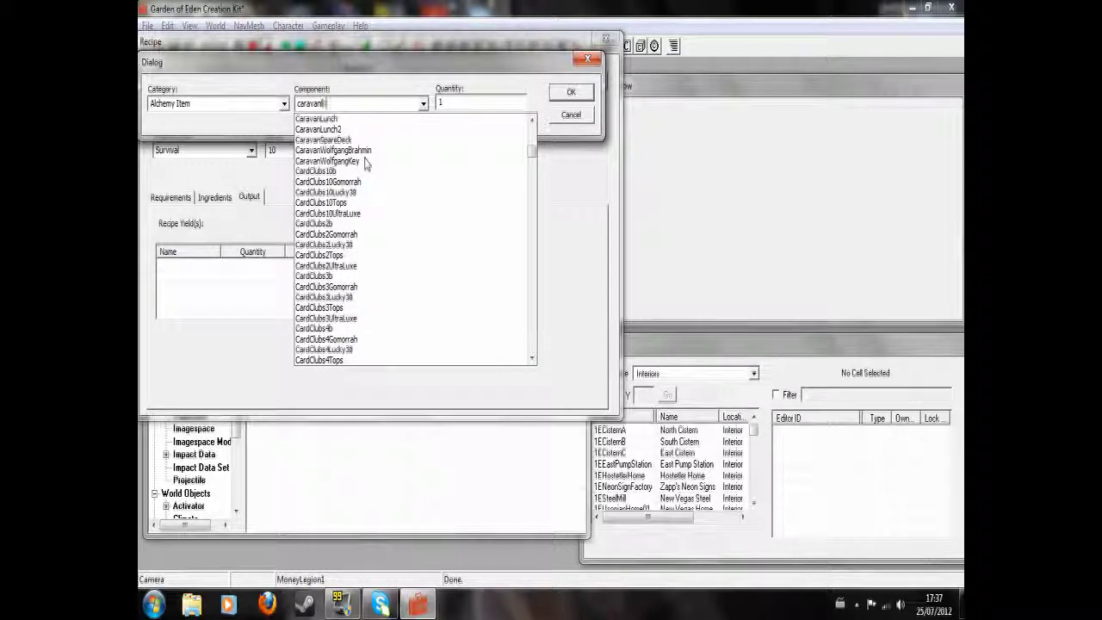
key(Return)
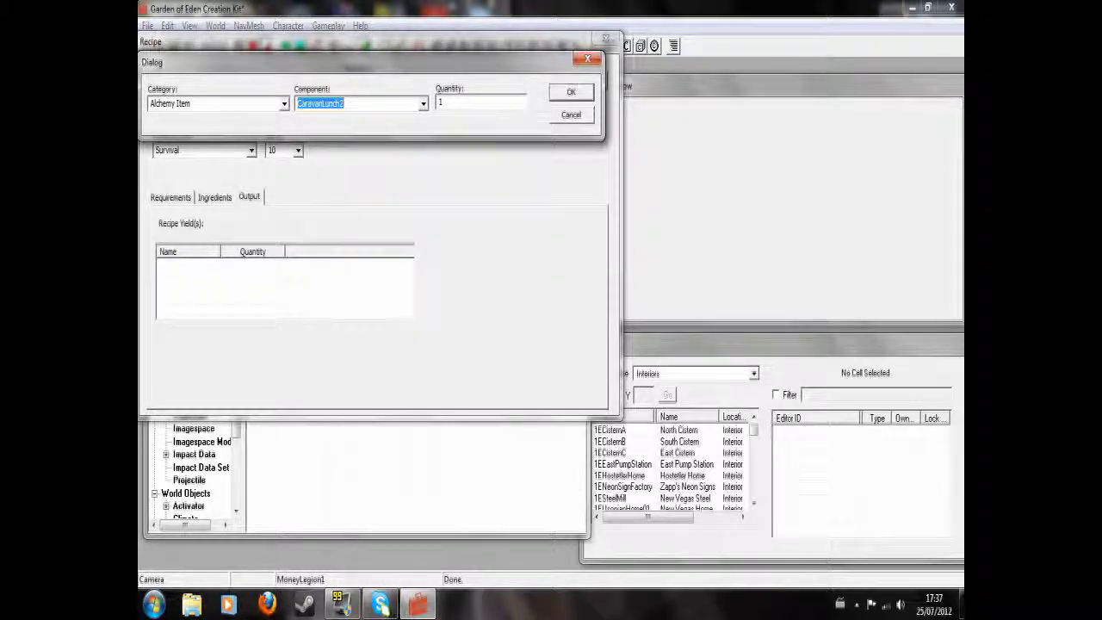
click(560, 99)
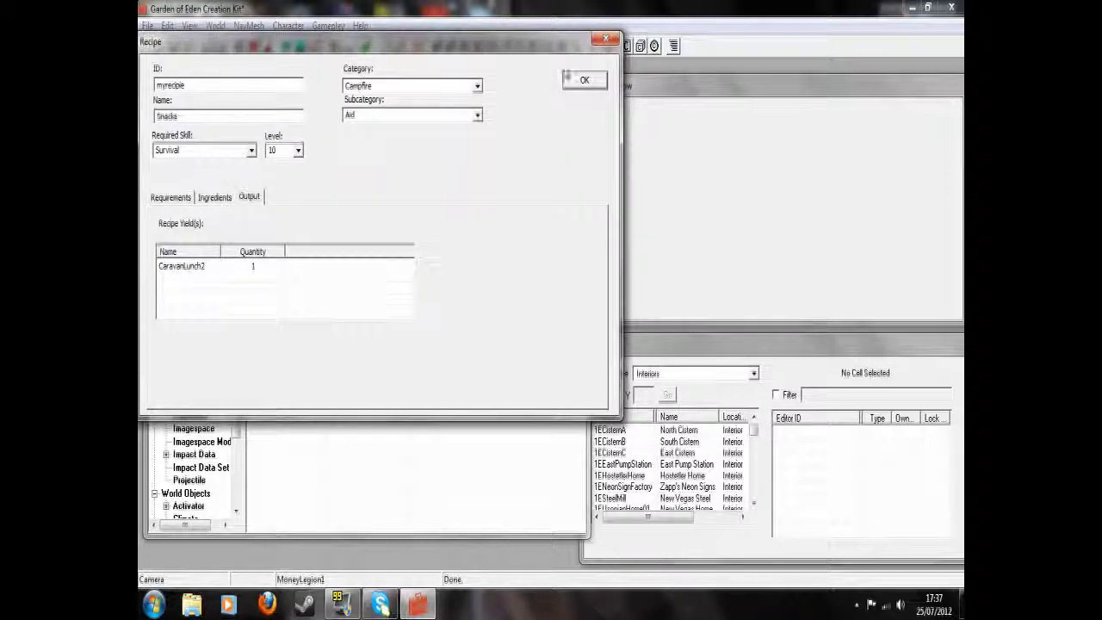
click(584, 80)
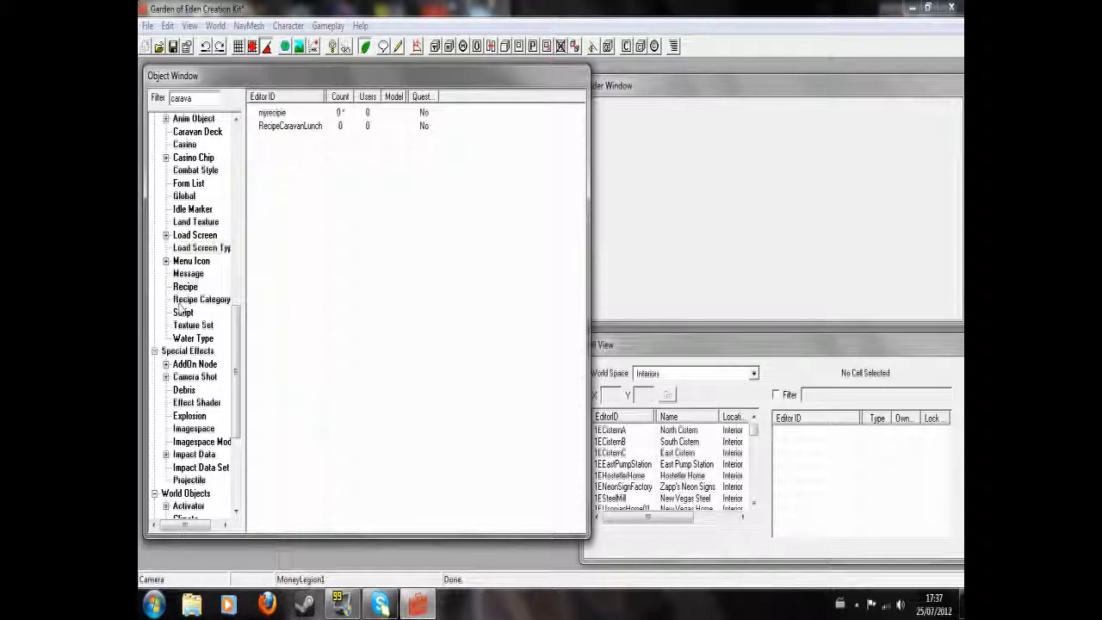
drag(236, 315, 242, 138)
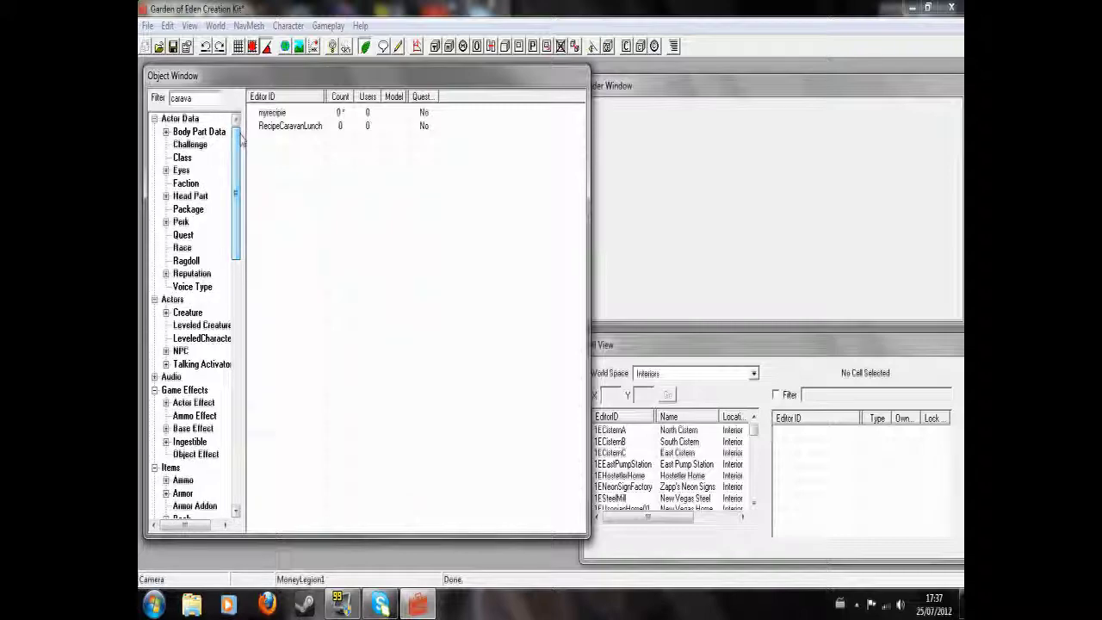
drag(241, 205, 251, 112)
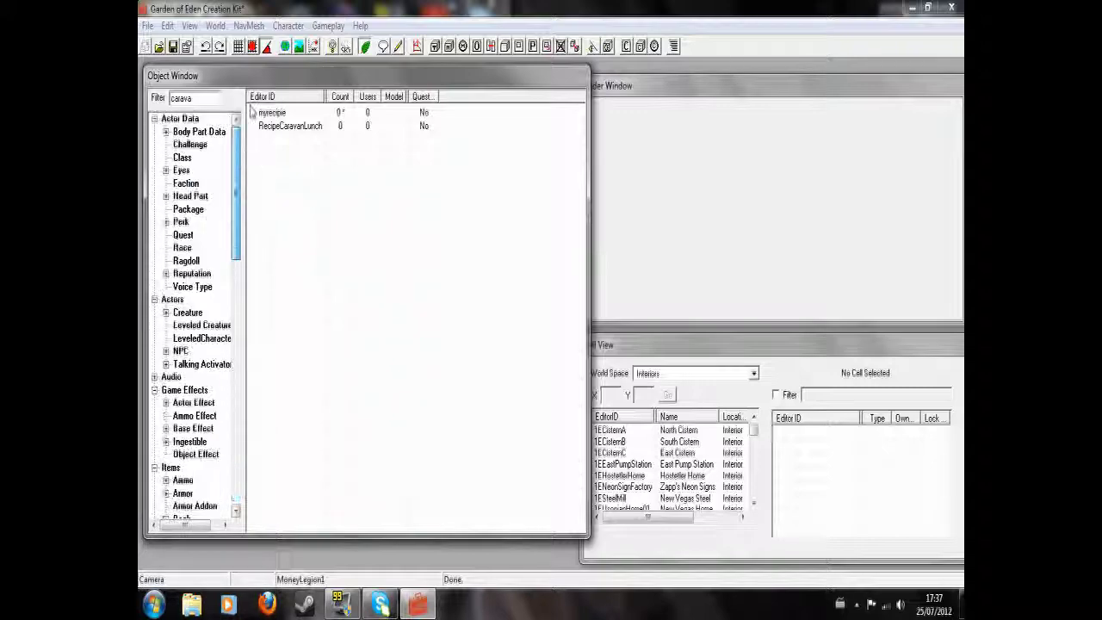